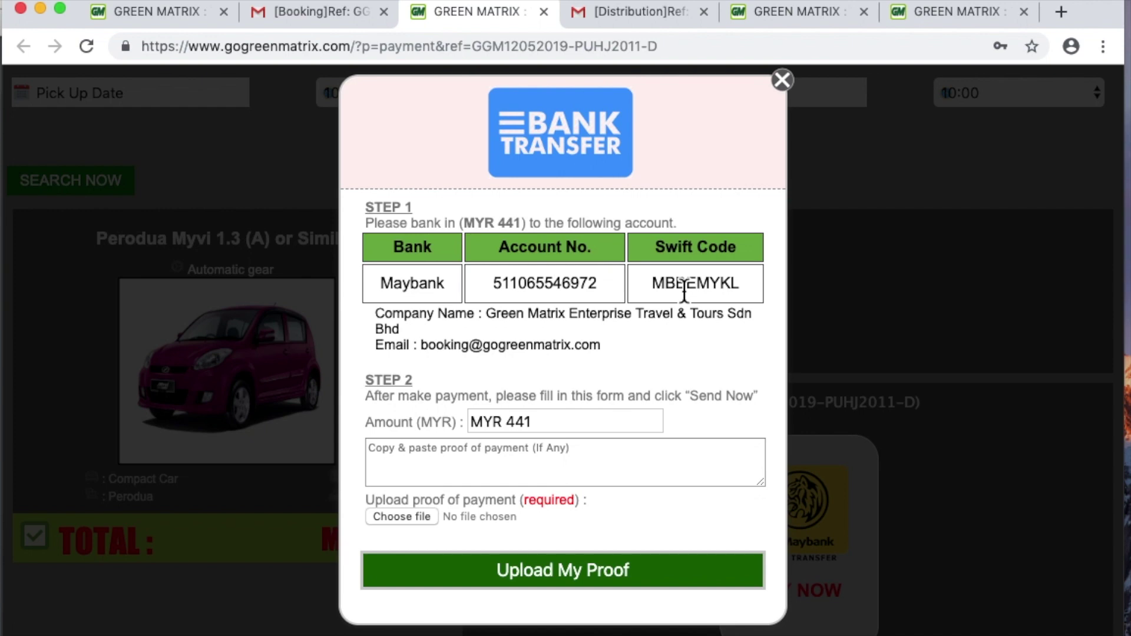
Enter "Test" as the bank transfer payment note, attach Receipt (24).pdf as proof of payment, and upload it
click(559, 452)
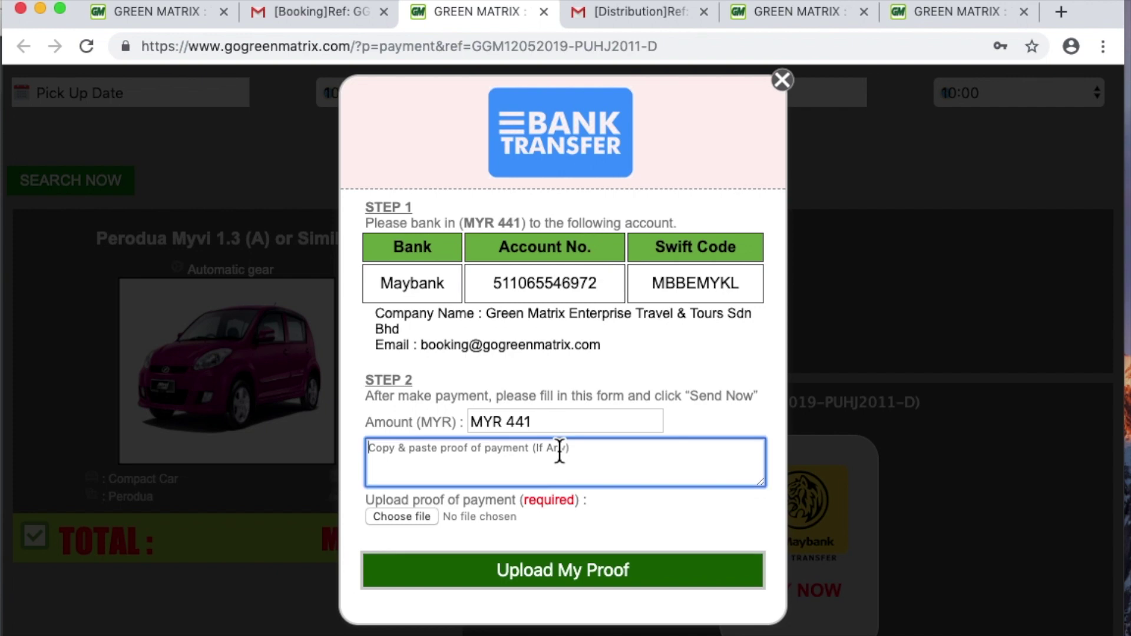
text(Test)
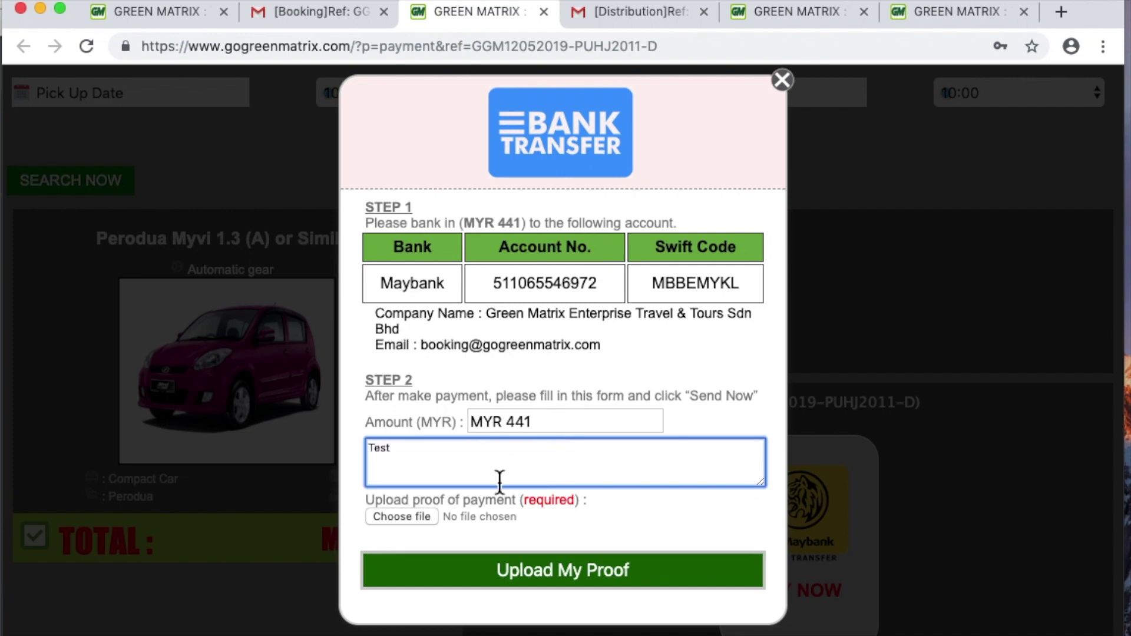
click(420, 521)
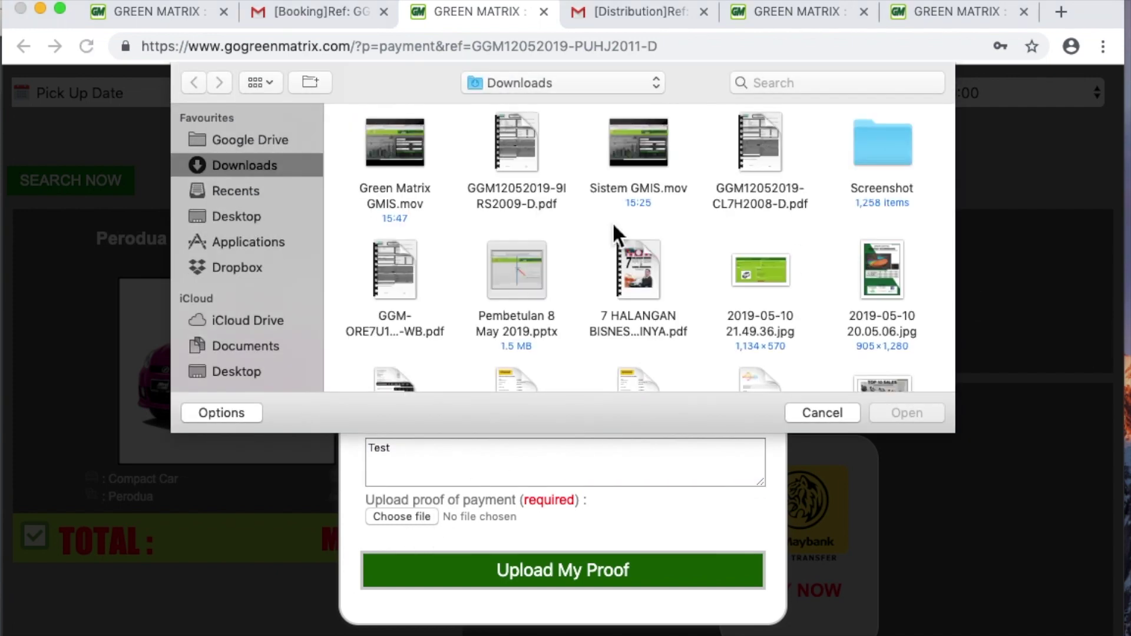
scroll(801, 235, down, 5)
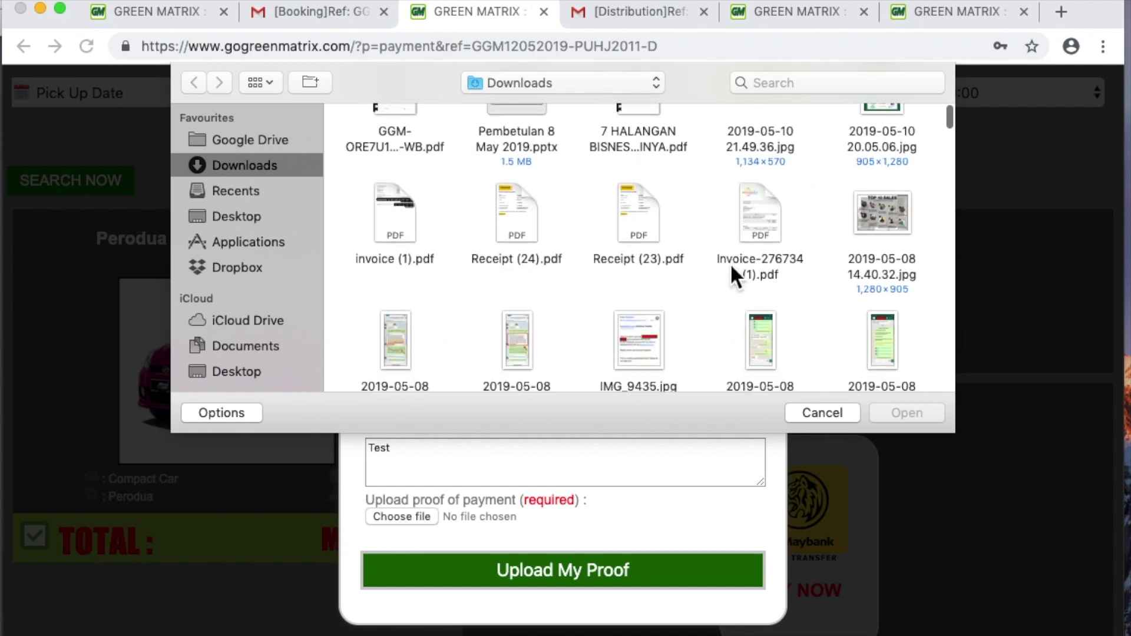
click(532, 227)
click(905, 413)
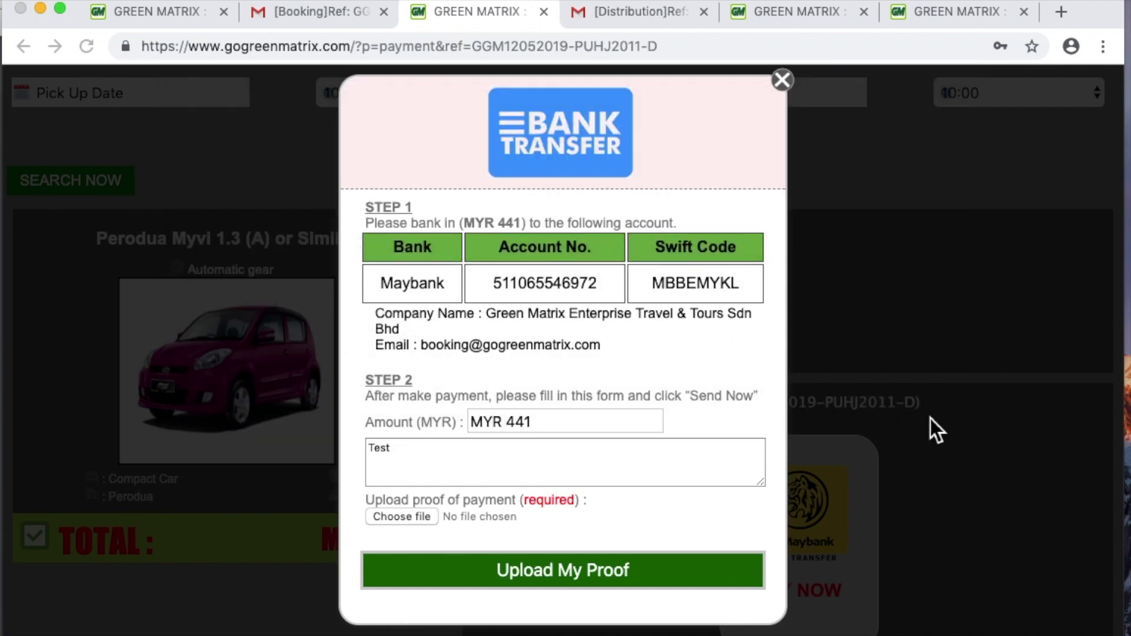
click(574, 581)
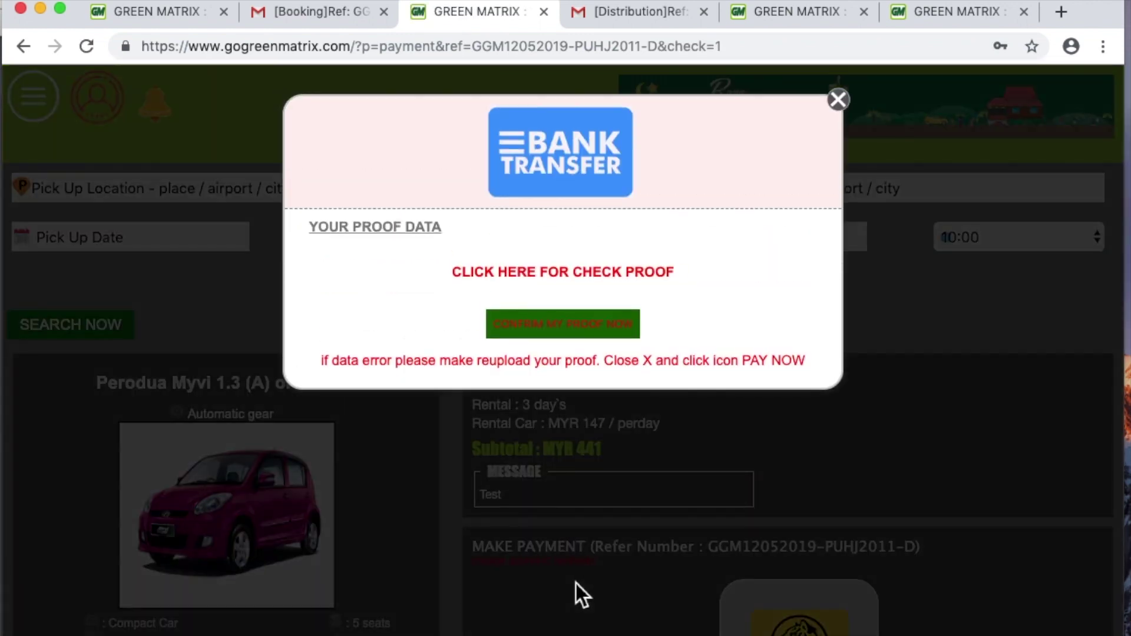
Check the uploaded proof of payment document, return to the bank transfer form, and confirm the proof
click(612, 274)
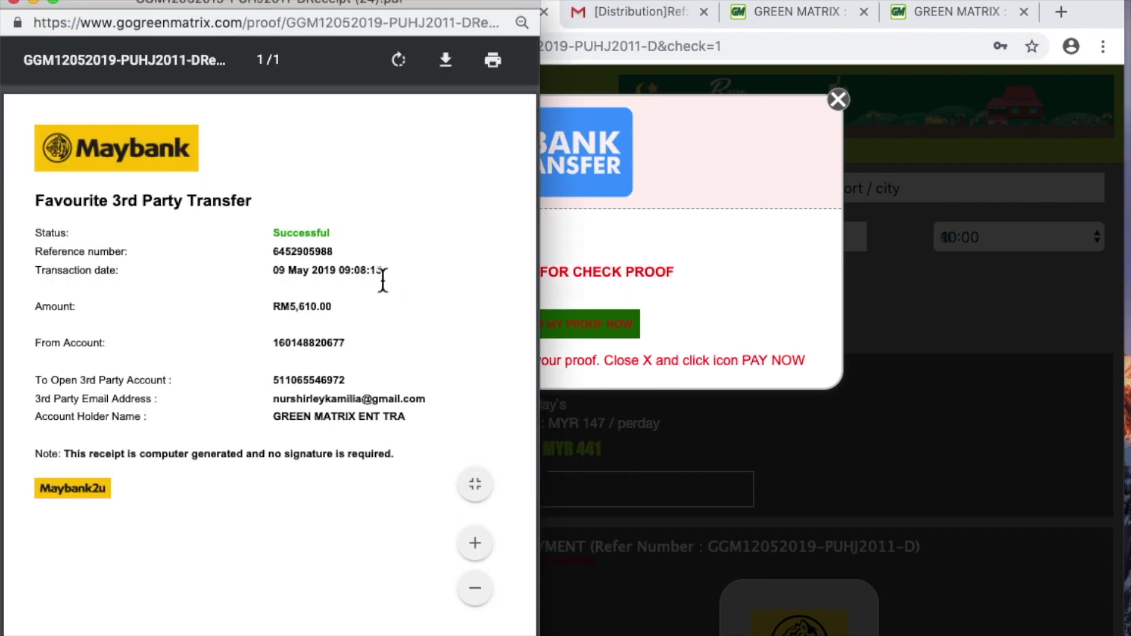
click(750, 241)
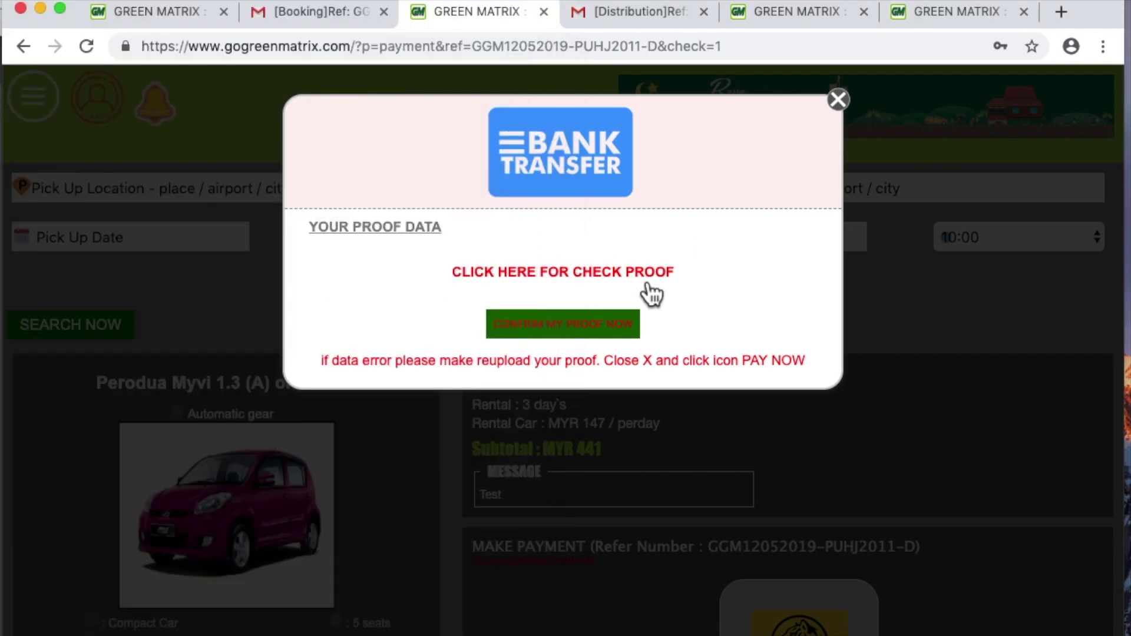
click(574, 330)
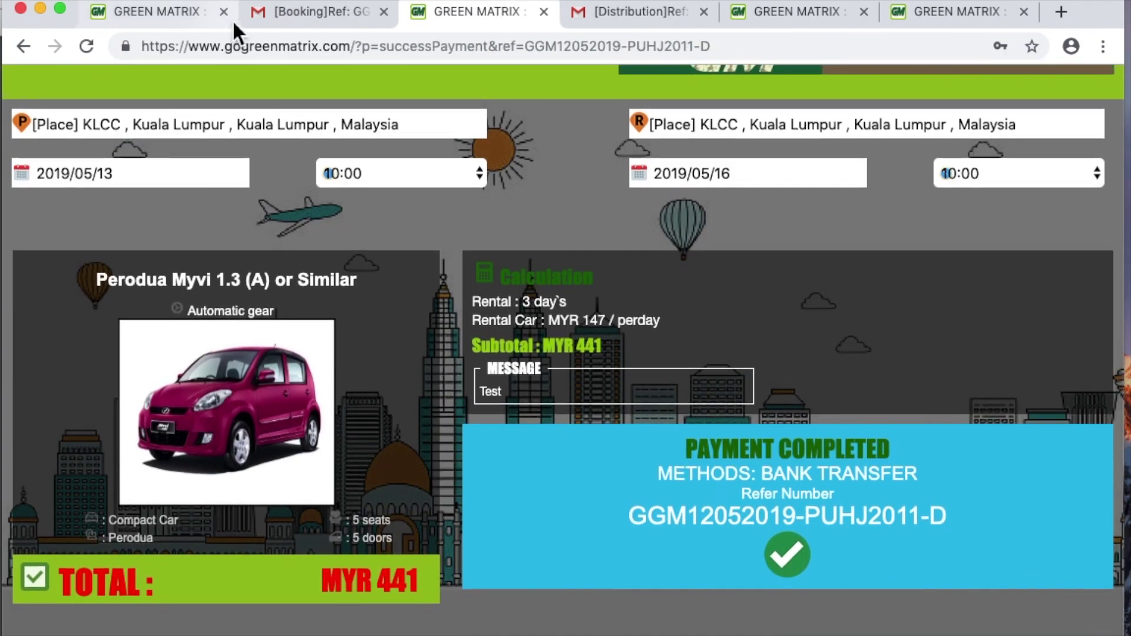
Switch to Gmail and open the newest booking email in the inbox to read its booking status
click(285, 18)
click(110, 236)
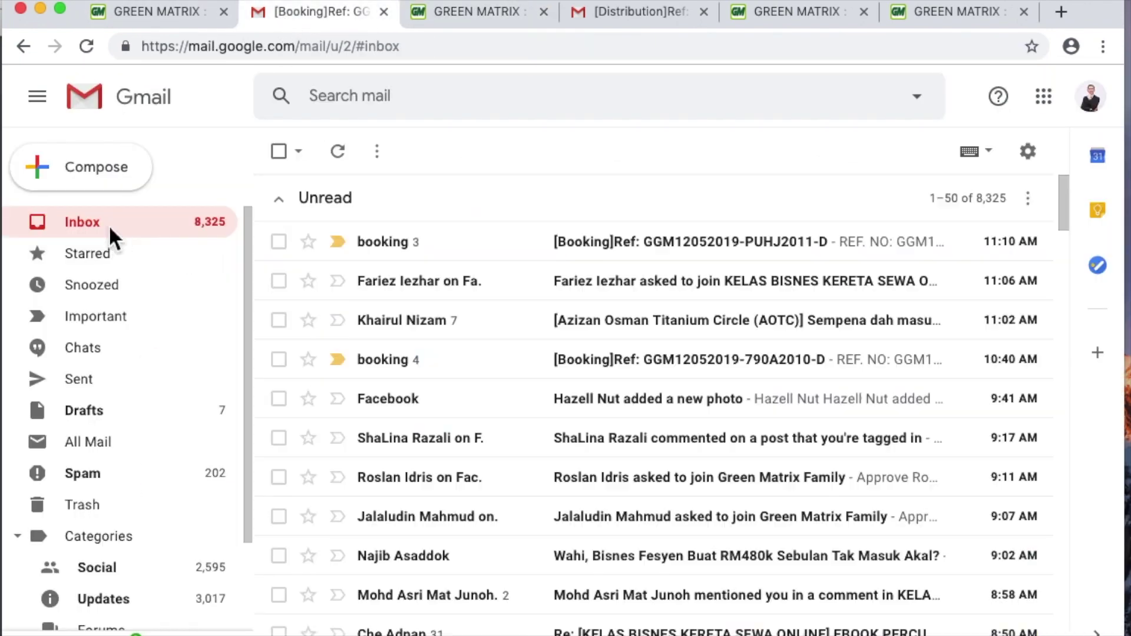
click(586, 262)
scroll(648, 418, down, 3)
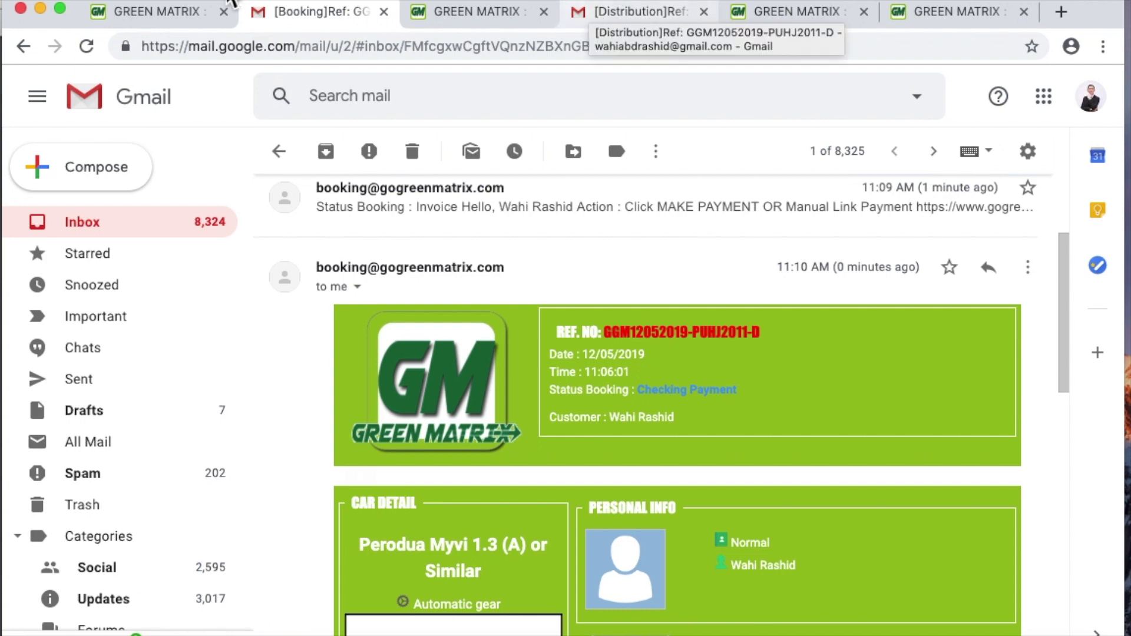
Go back to the Green Matrix booking list, refresh it, and view the newest booking's payment proof
click(143, 12)
click(201, 179)
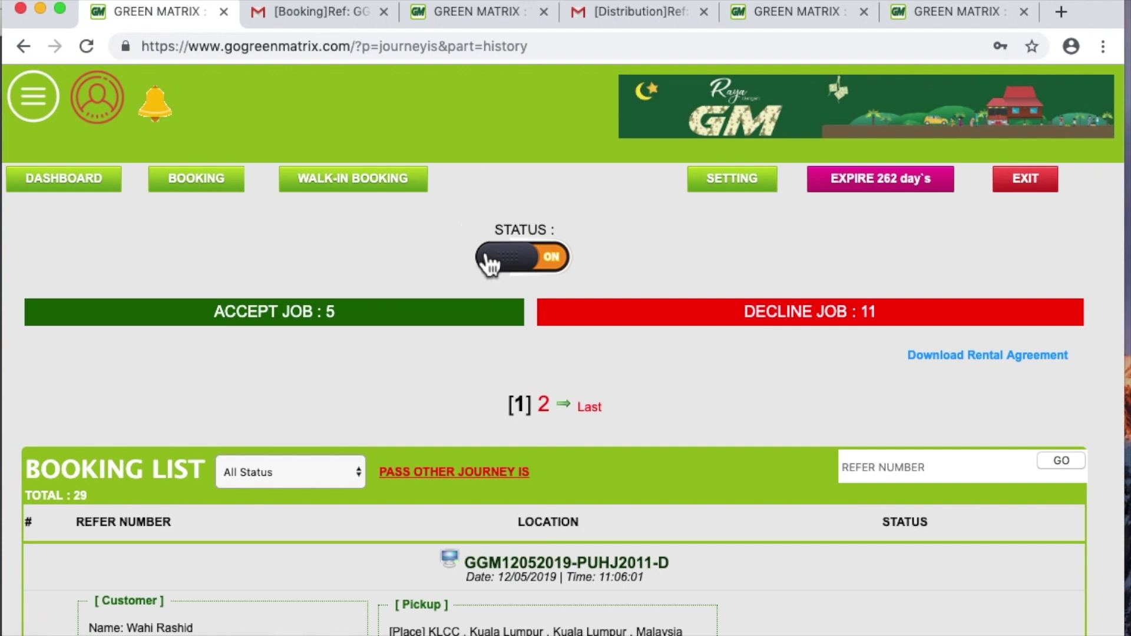
scroll(513, 271, down, 5)
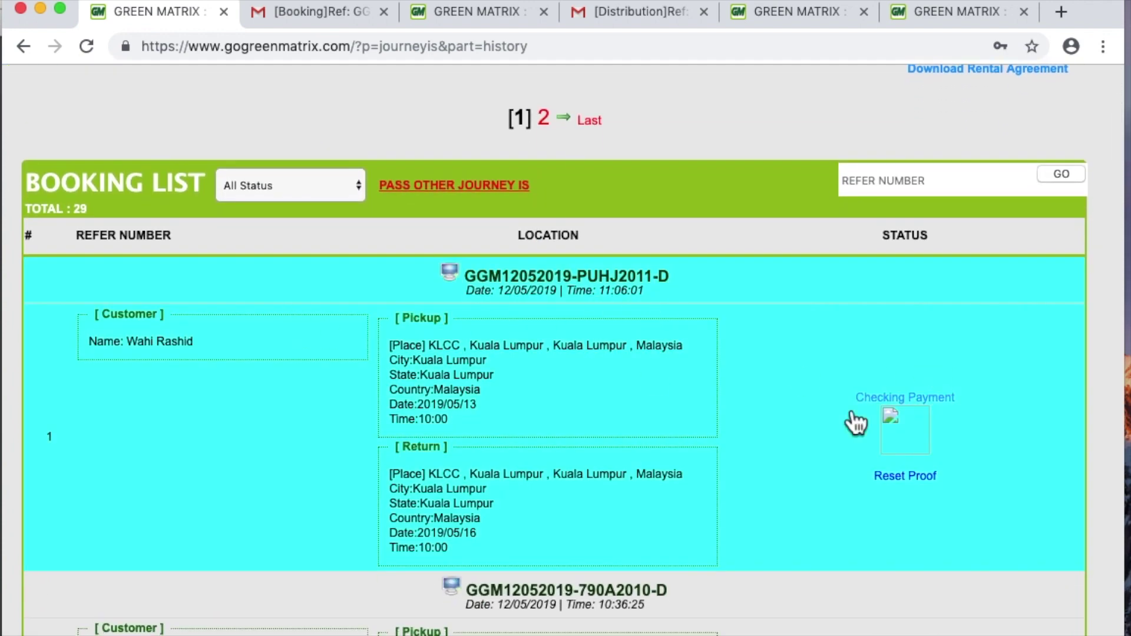
click(910, 447)
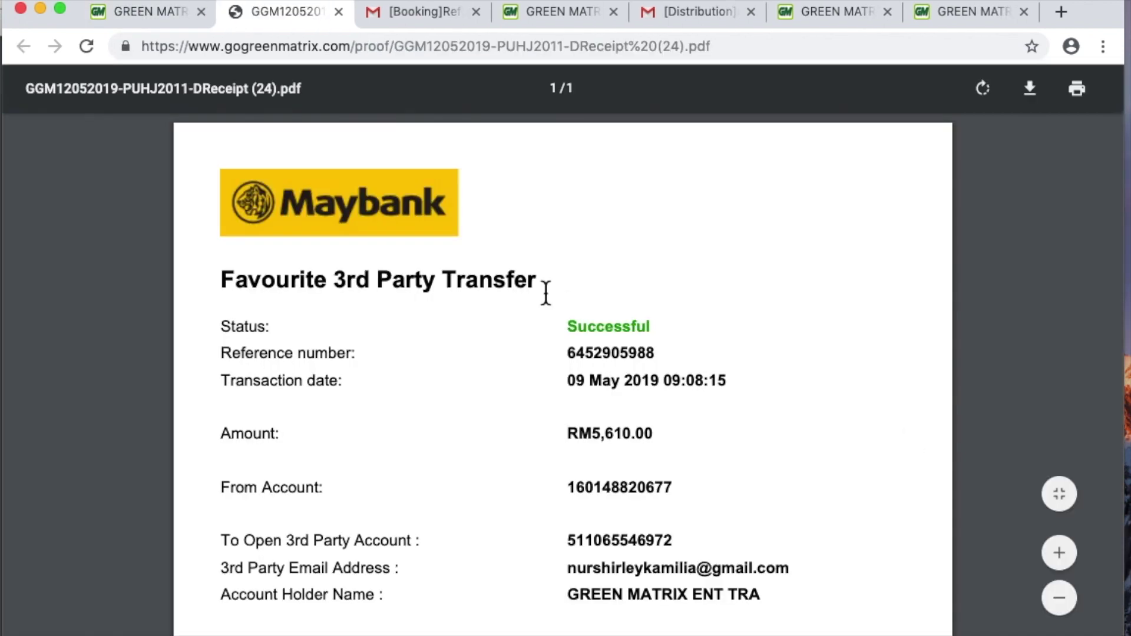
scroll(546, 293, down, 5)
scroll(546, 293, up, 5)
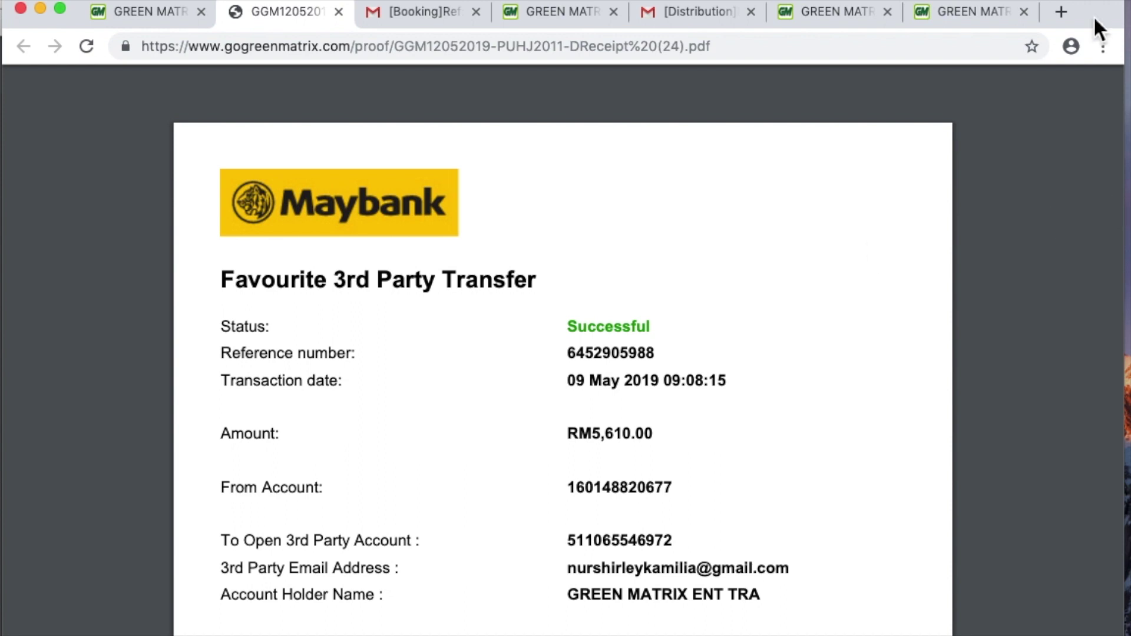
Return to the booking list, reload it, and open the pickup rental agreement of the newest booking
key(super+shift+t)
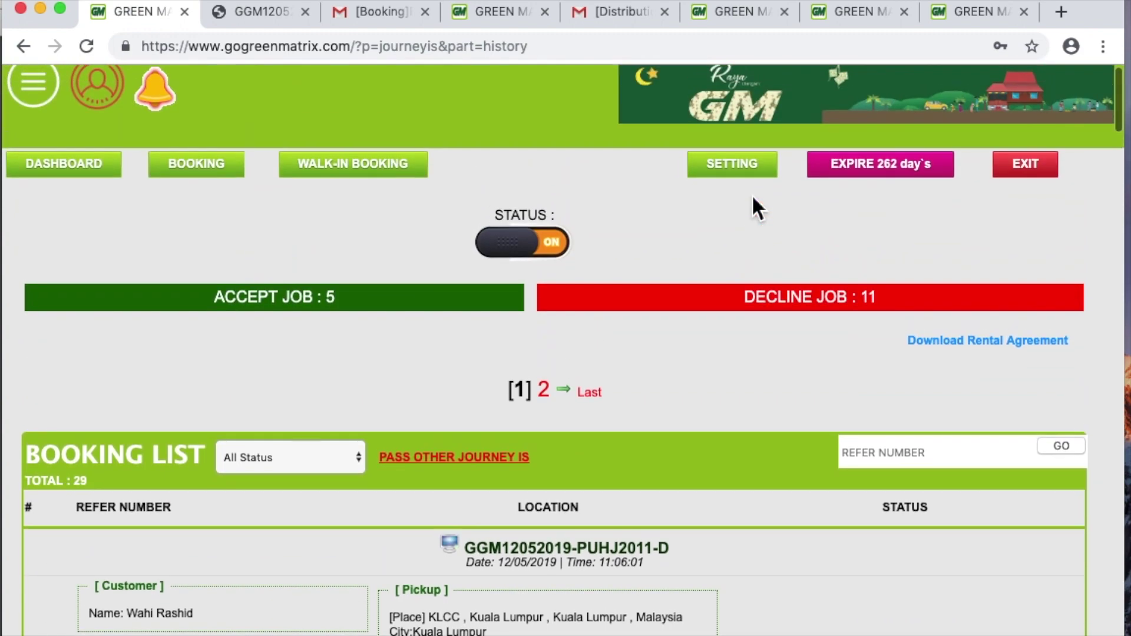
scroll(752, 194, down, 3)
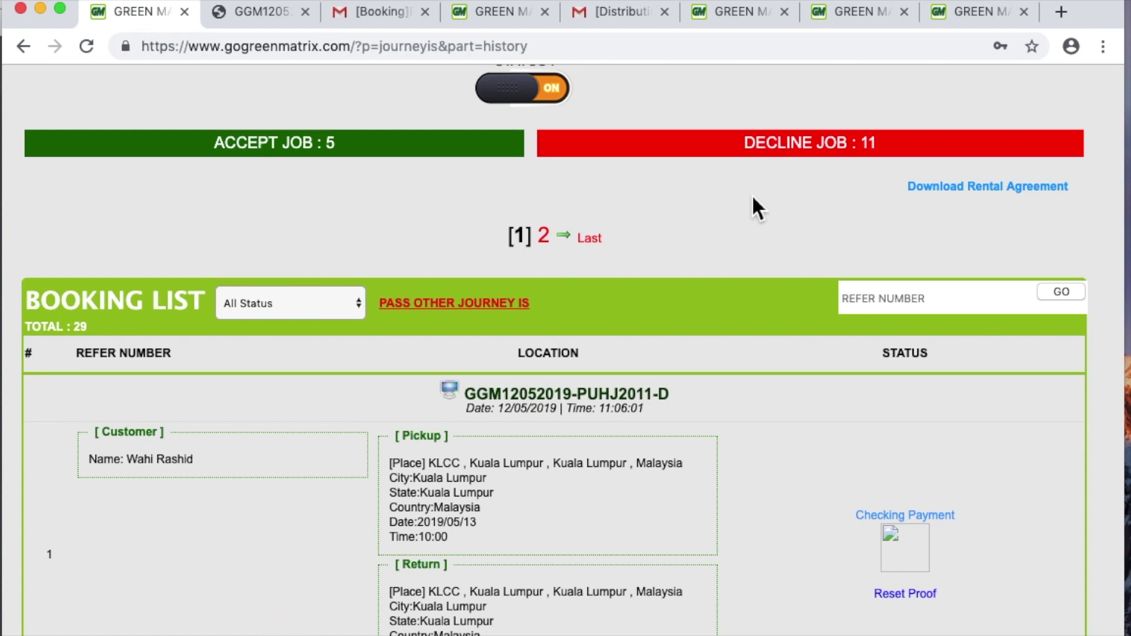
scroll(848, 492, down, 3)
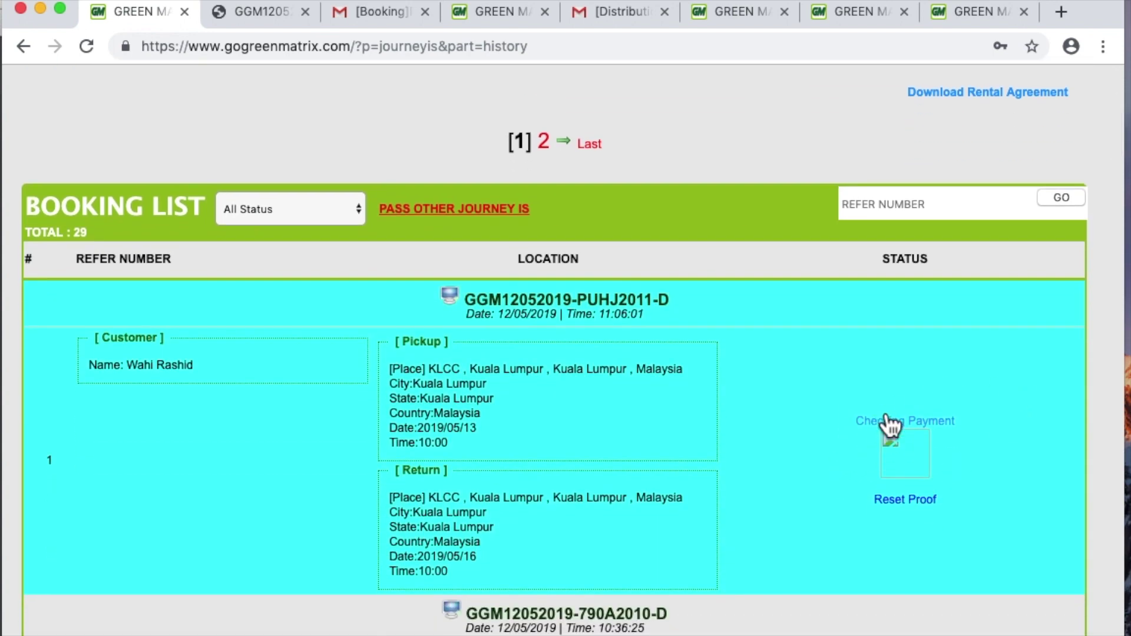
scroll(648, 380, up, 5)
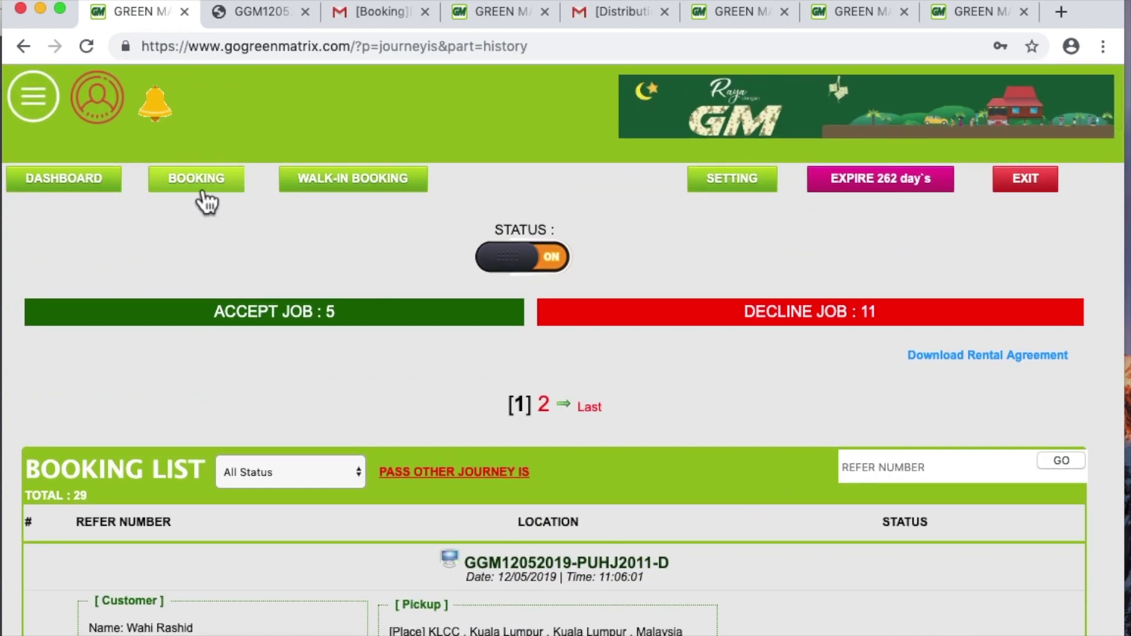
click(202, 194)
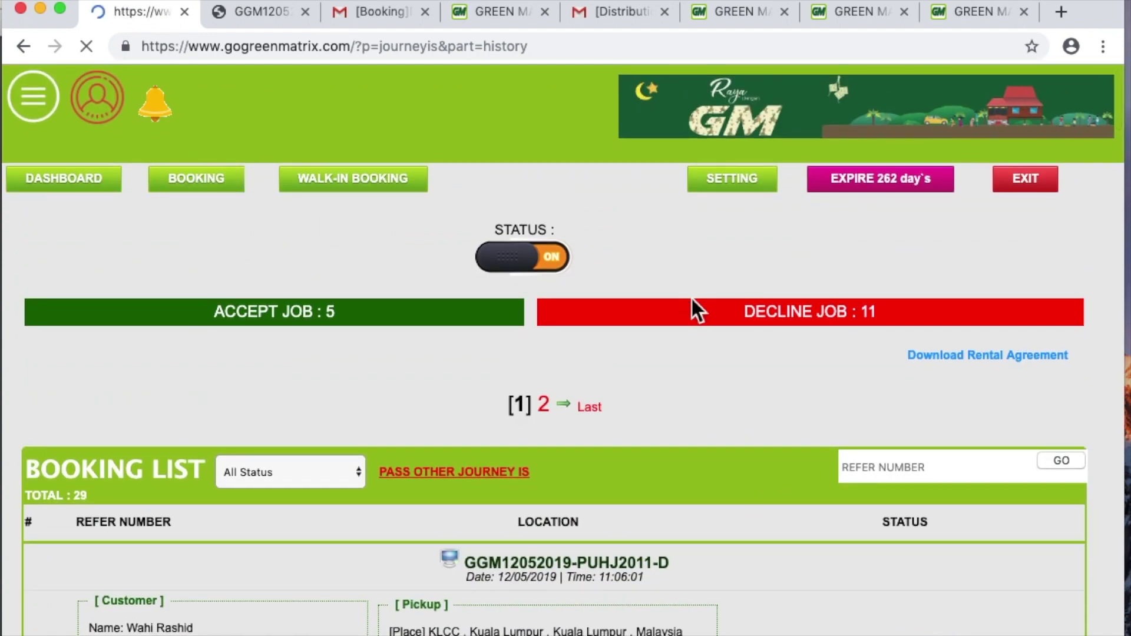
scroll(744, 330, down, 4)
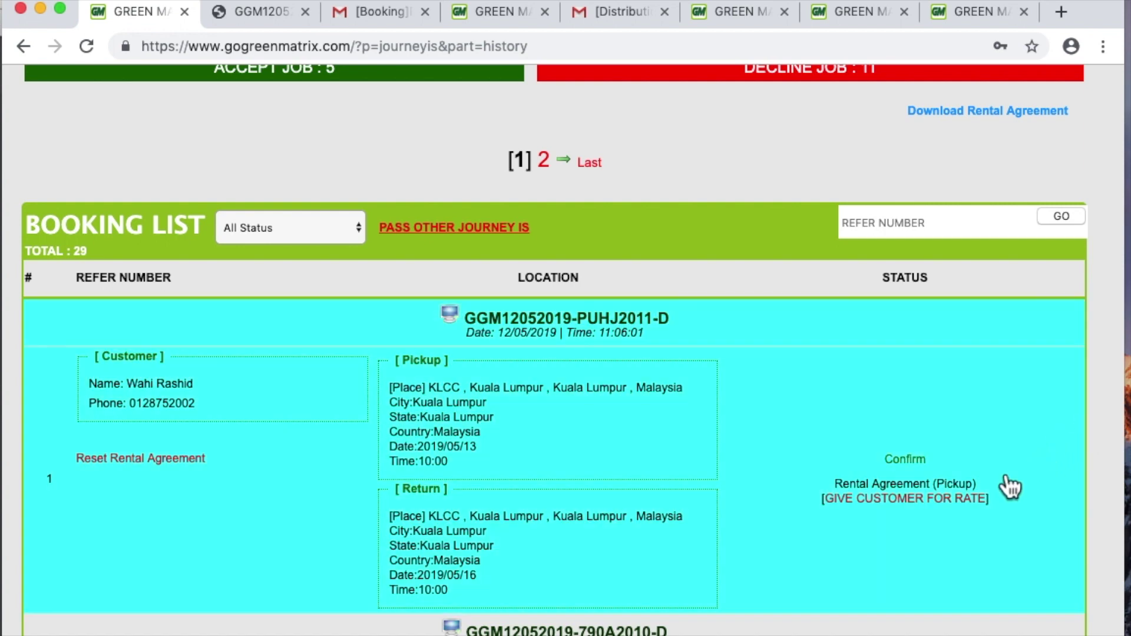
click(963, 484)
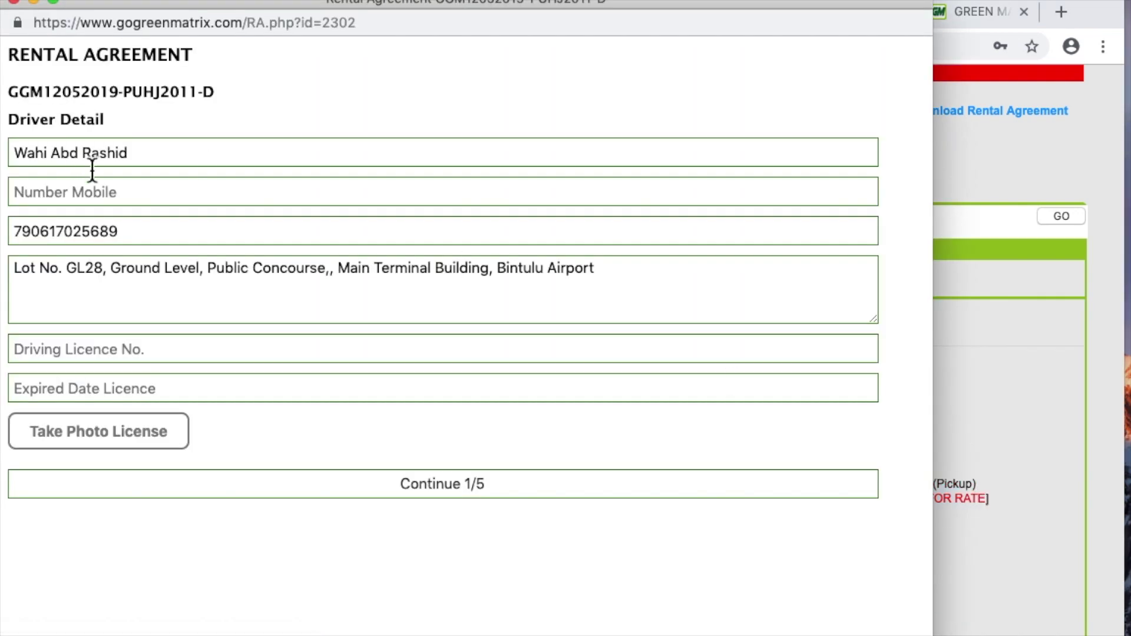
Fill in the driver's mobile number and MyKad/passport number in the rental agreement
click(135, 191)
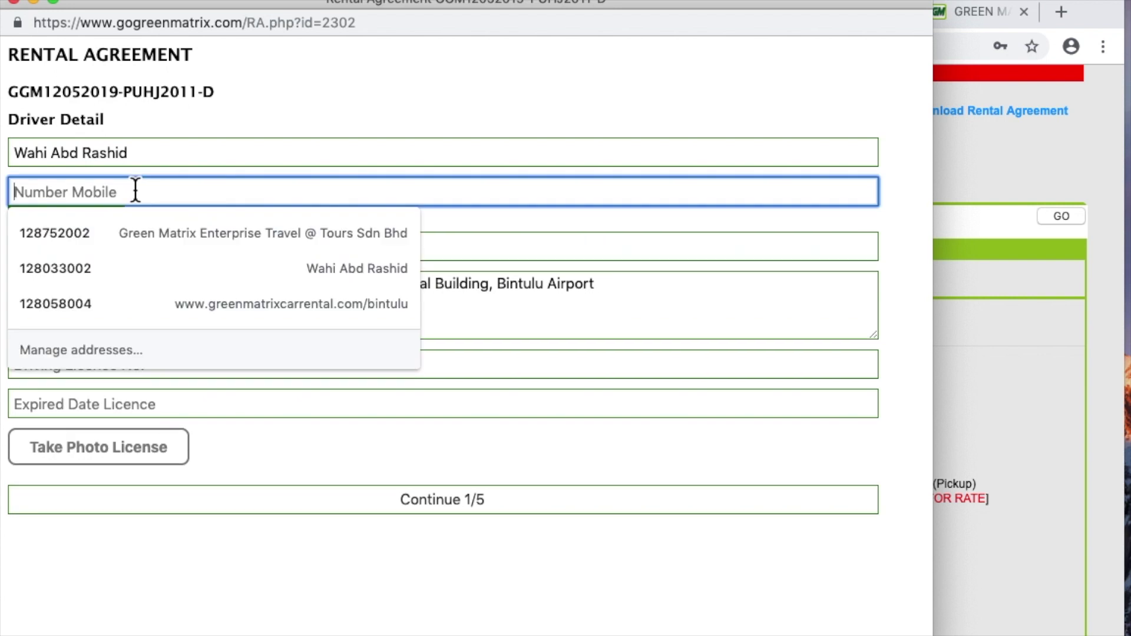
text(012)
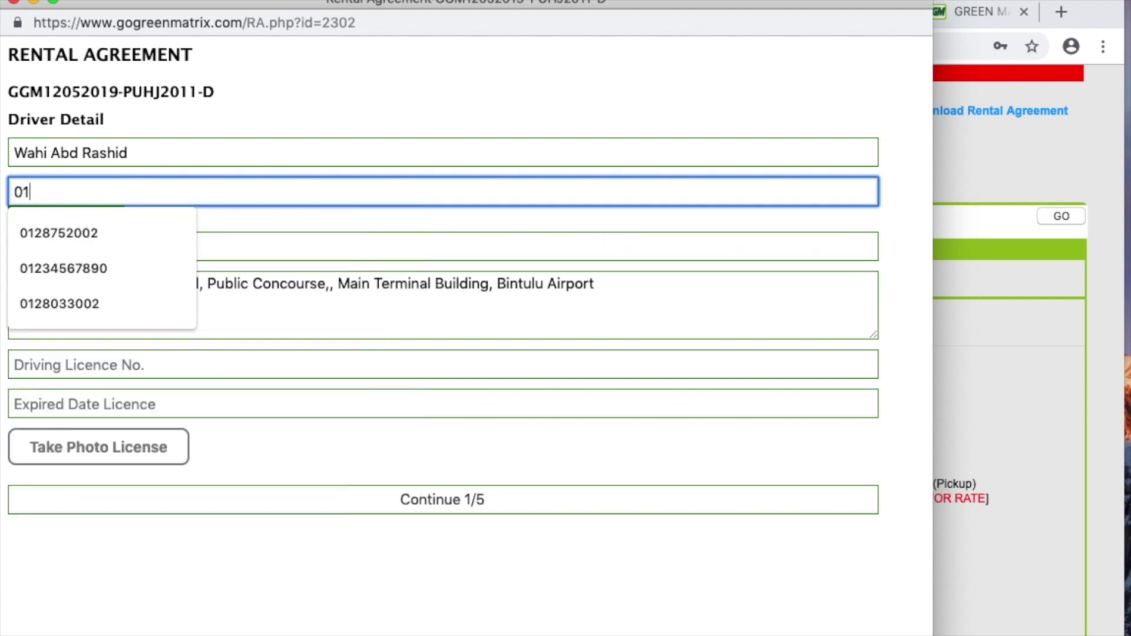
click(112, 268)
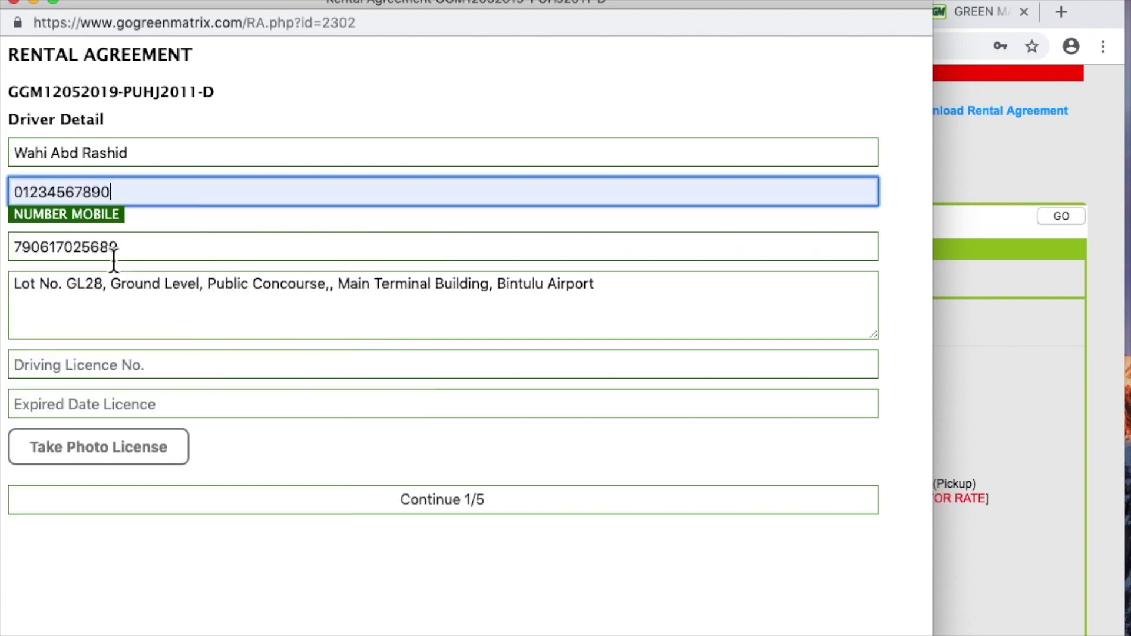
key(Tab)
text(0)
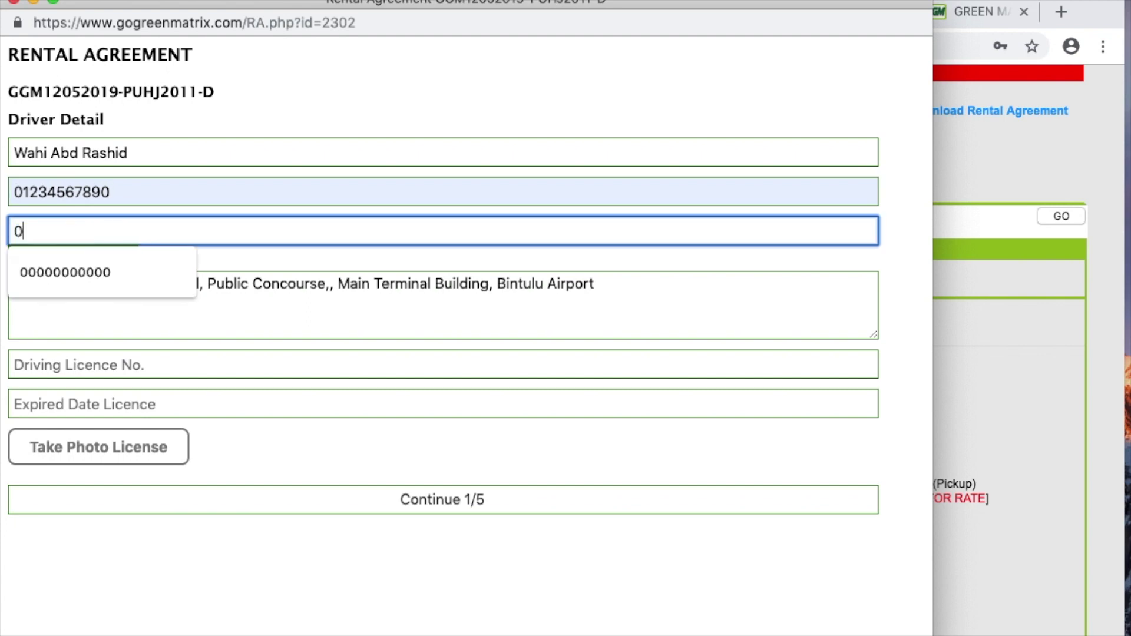
click(94, 269)
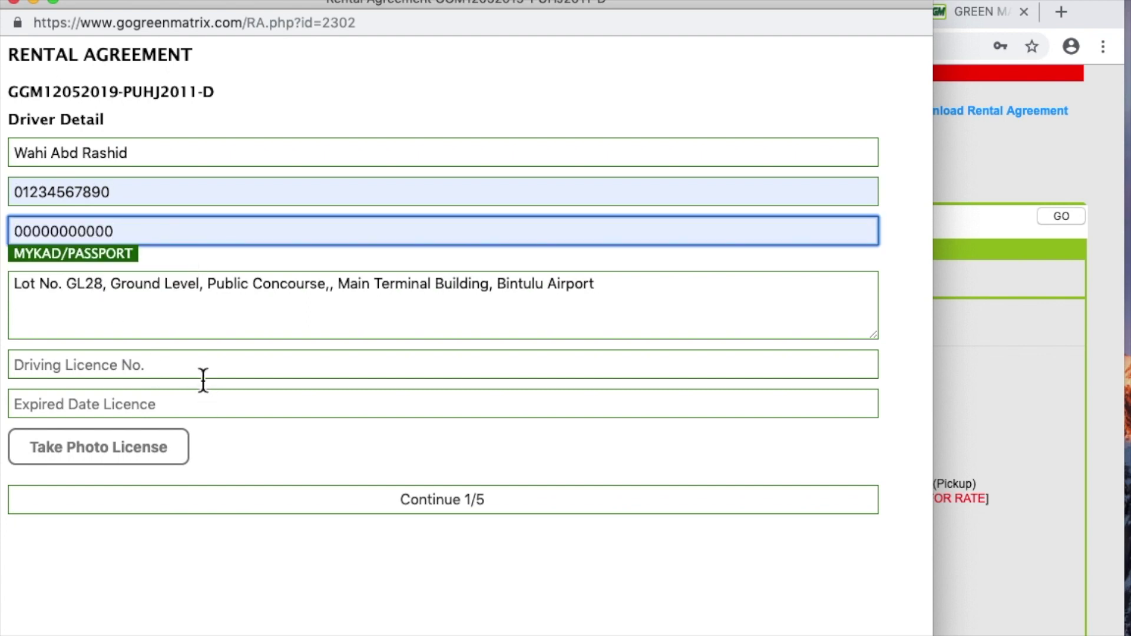
Fill in the driving licence number and set the licence expiry date to 31/12/2019
click(205, 374)
click(150, 391)
click(147, 394)
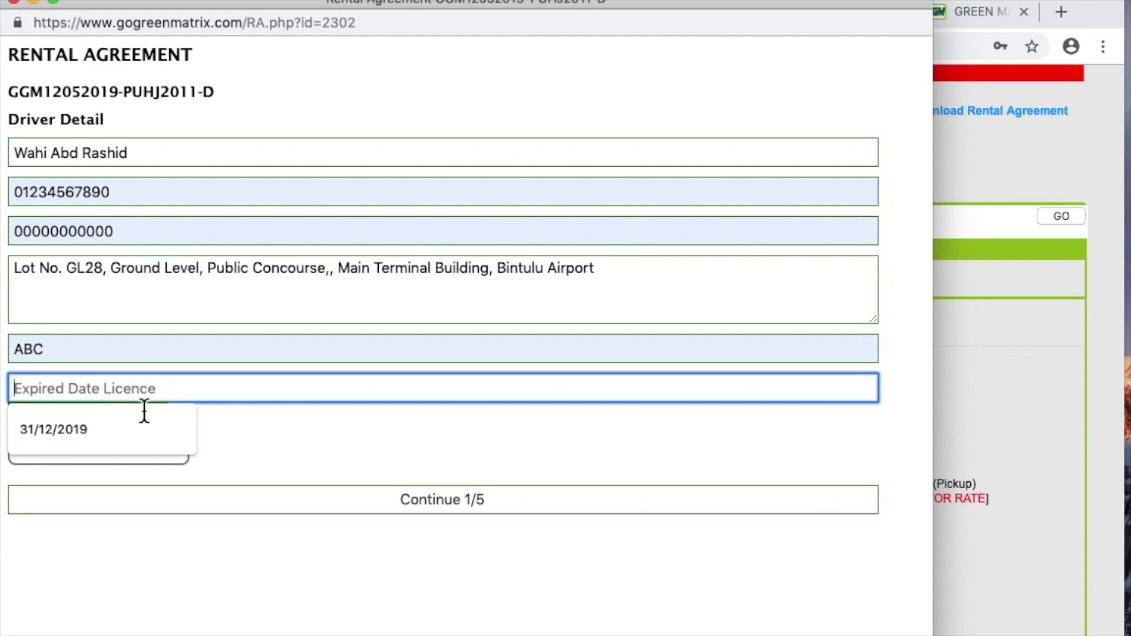
click(112, 430)
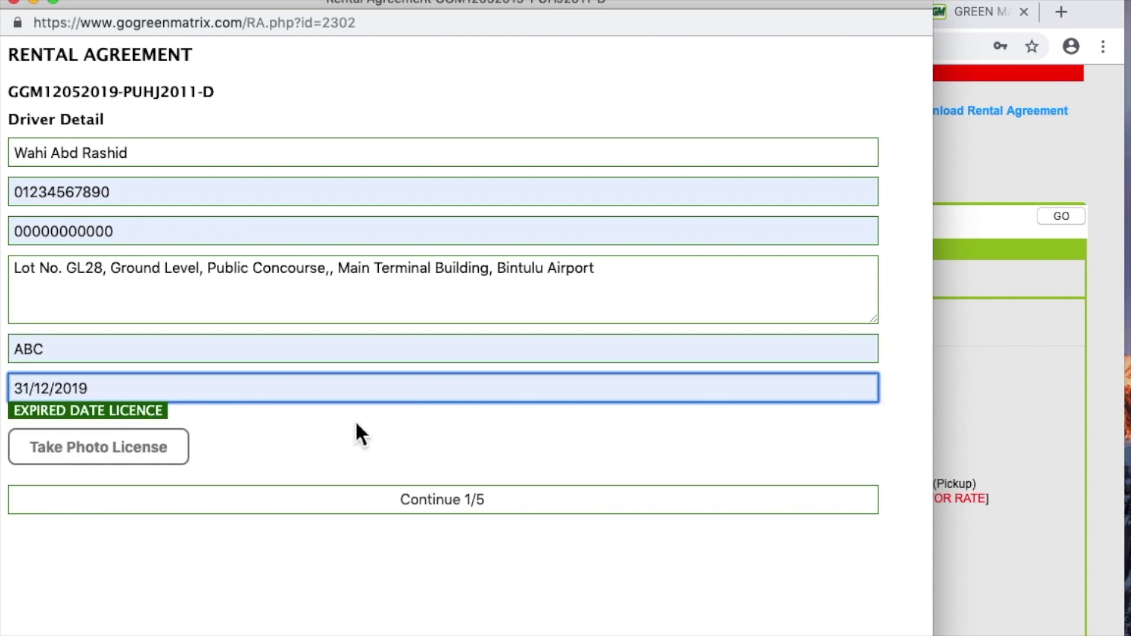
Attach 2019-05-08 14.40.32.jpg as the licence photo and continue to the car details of the rental agreement
click(105, 451)
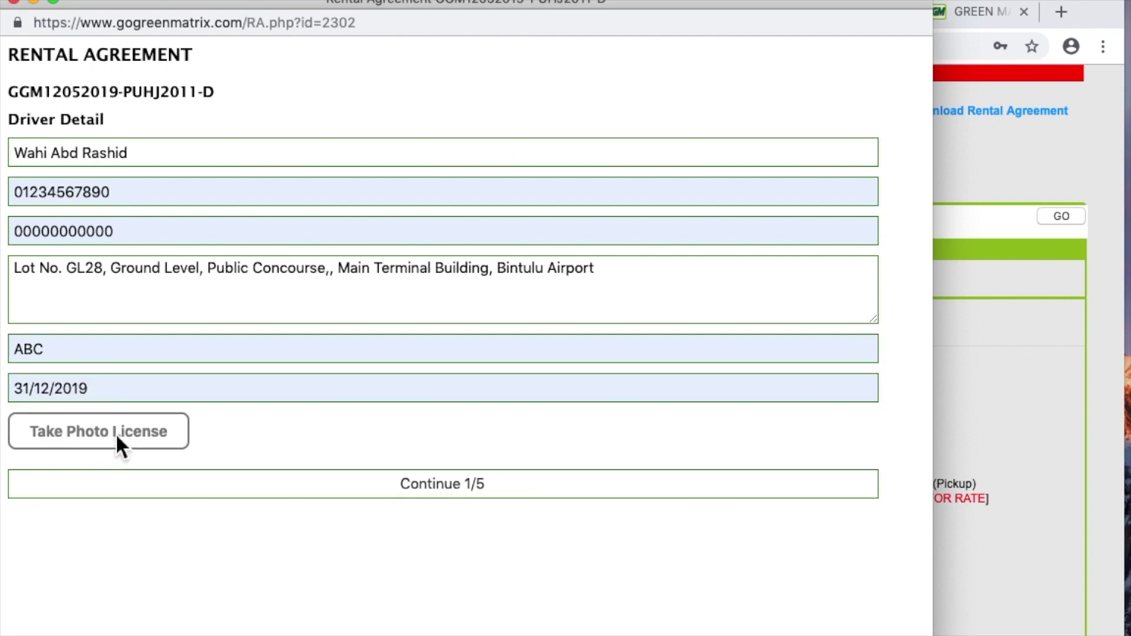
click(116, 433)
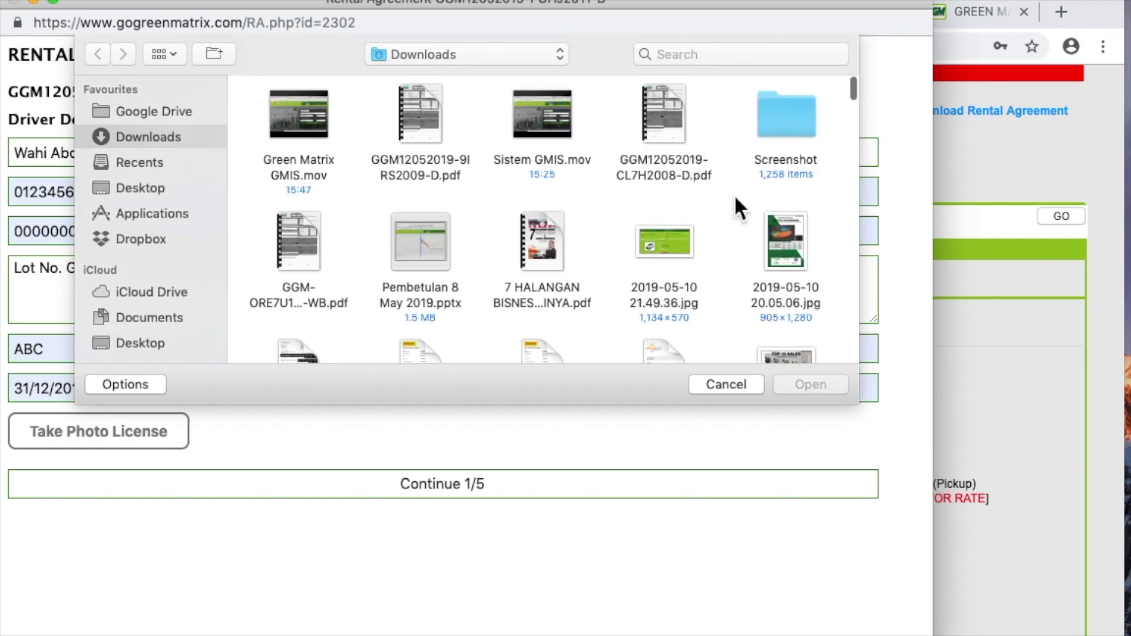
scroll(762, 209, down, 3)
click(792, 207)
click(807, 384)
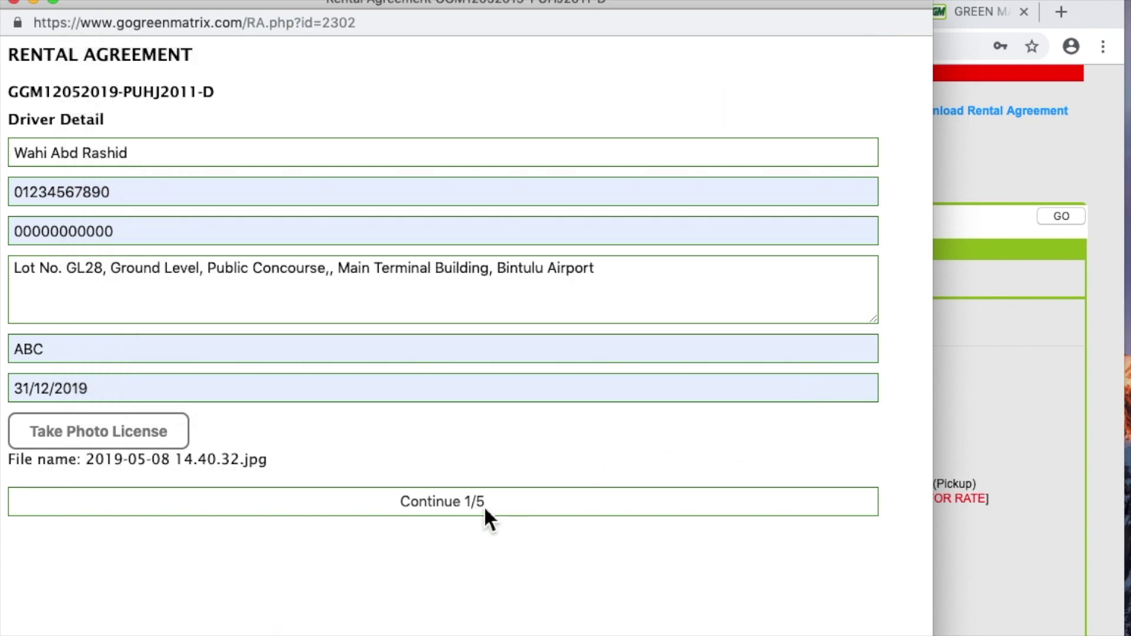
click(488, 502)
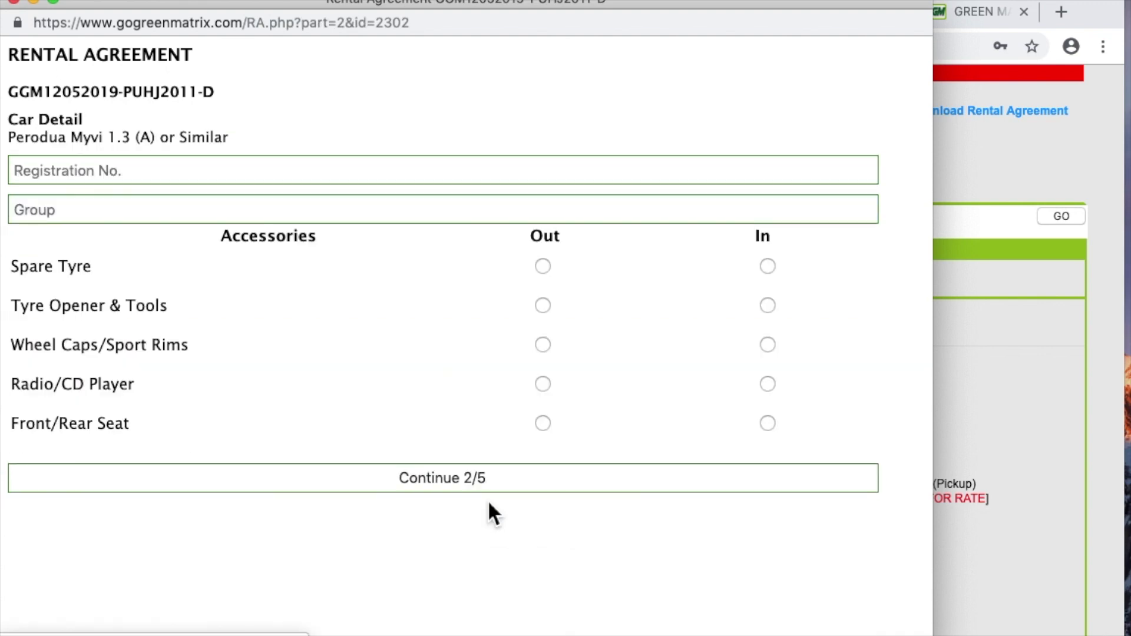
Set the car's registration number to ABC123 and its group to B
click(209, 171)
click(170, 211)
click(143, 227)
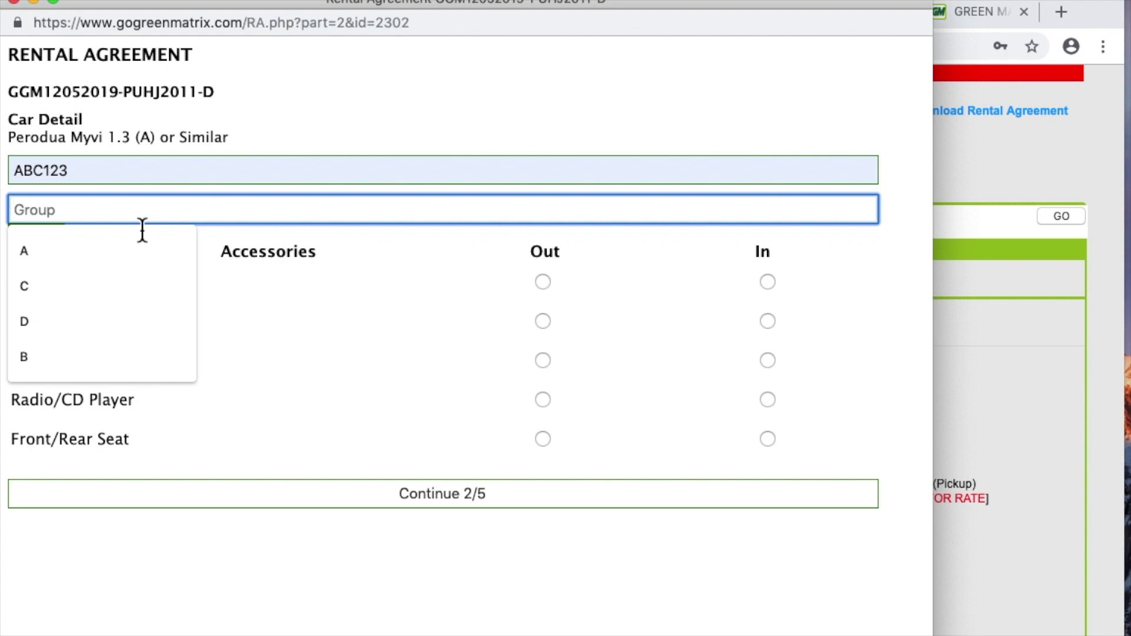
click(37, 353)
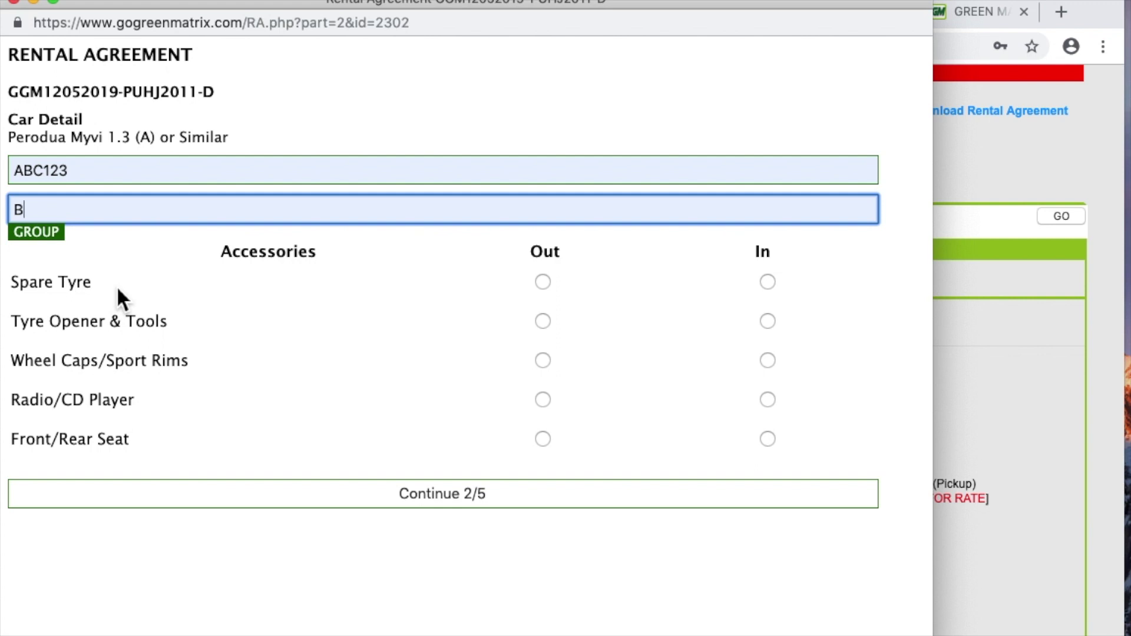
Mark all five accessories, from the spare tyre to the front/rear seat, as Out and continue to the delivery and collection details
click(220, 272)
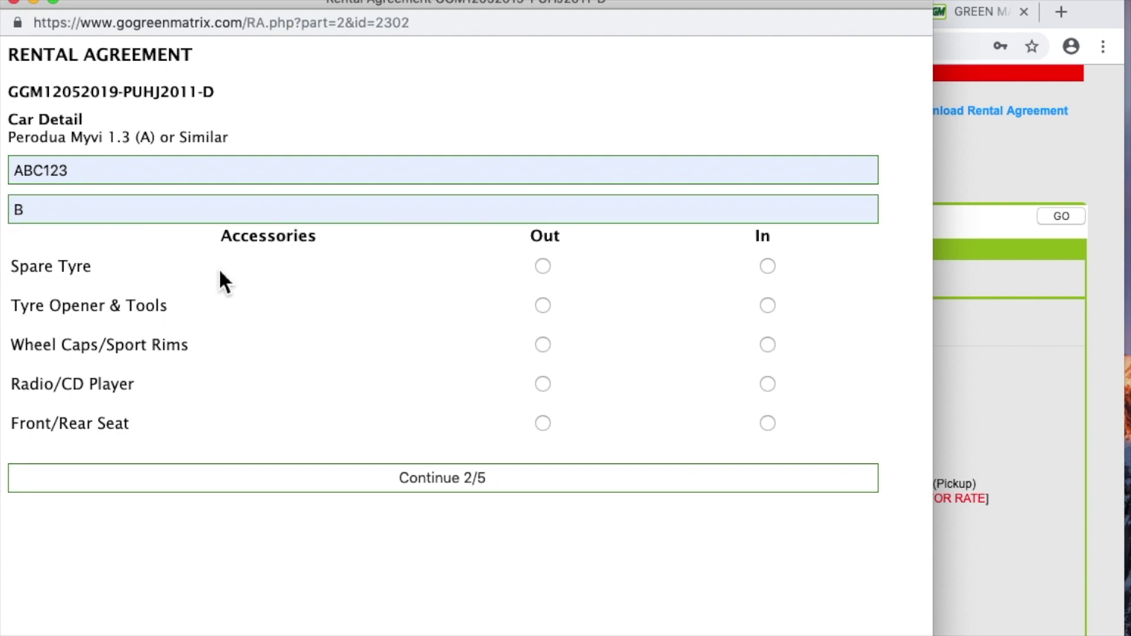
click(543, 266)
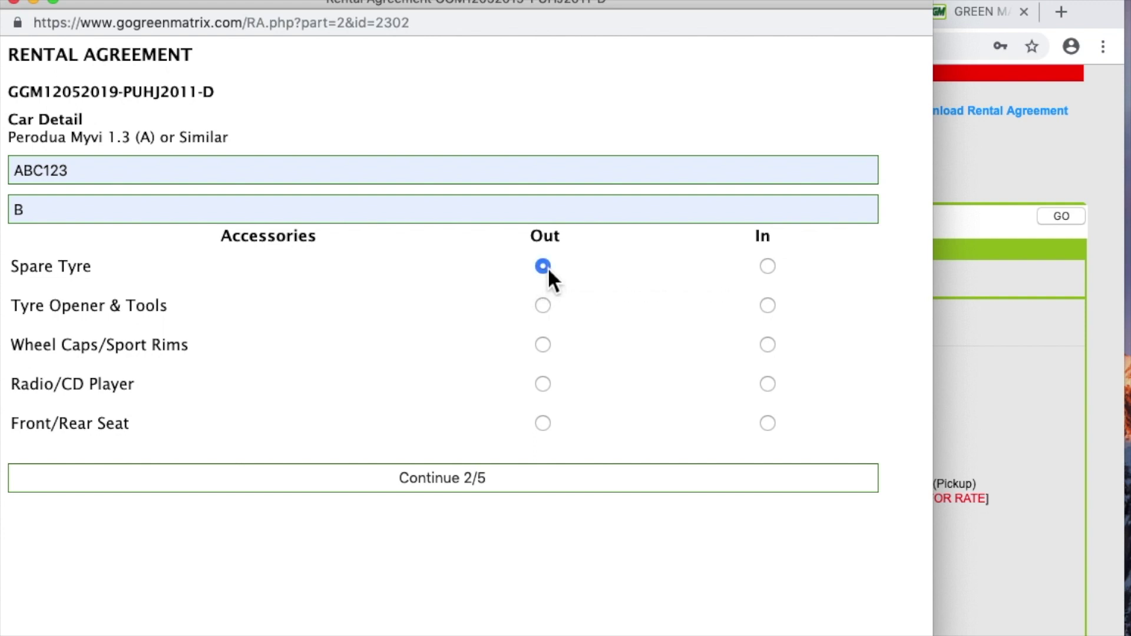
click(543, 311)
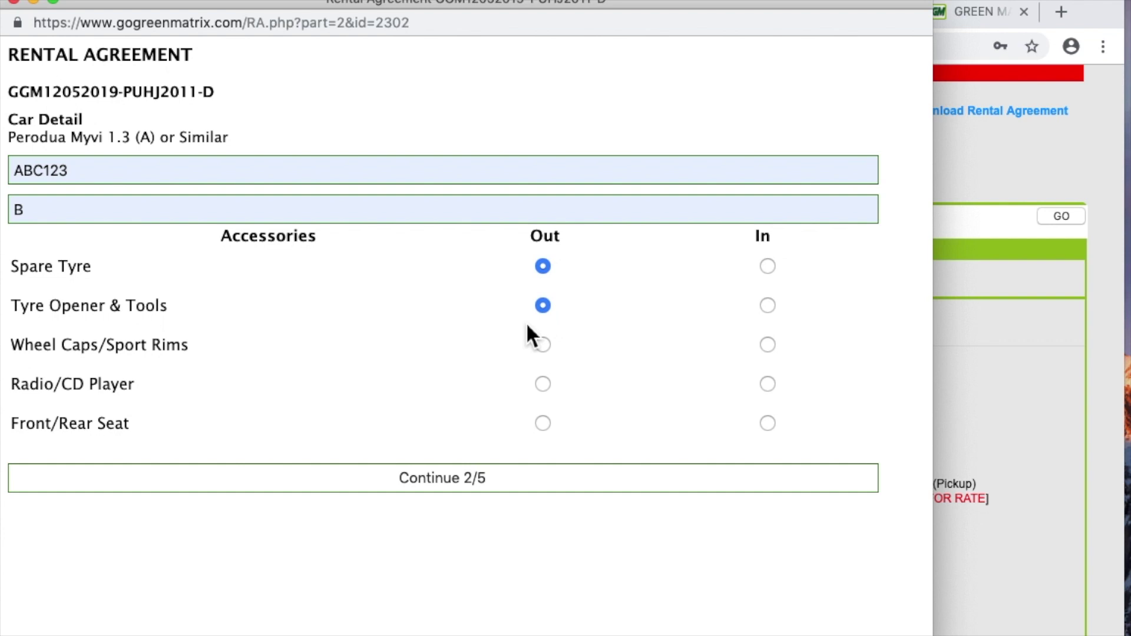
click(542, 384)
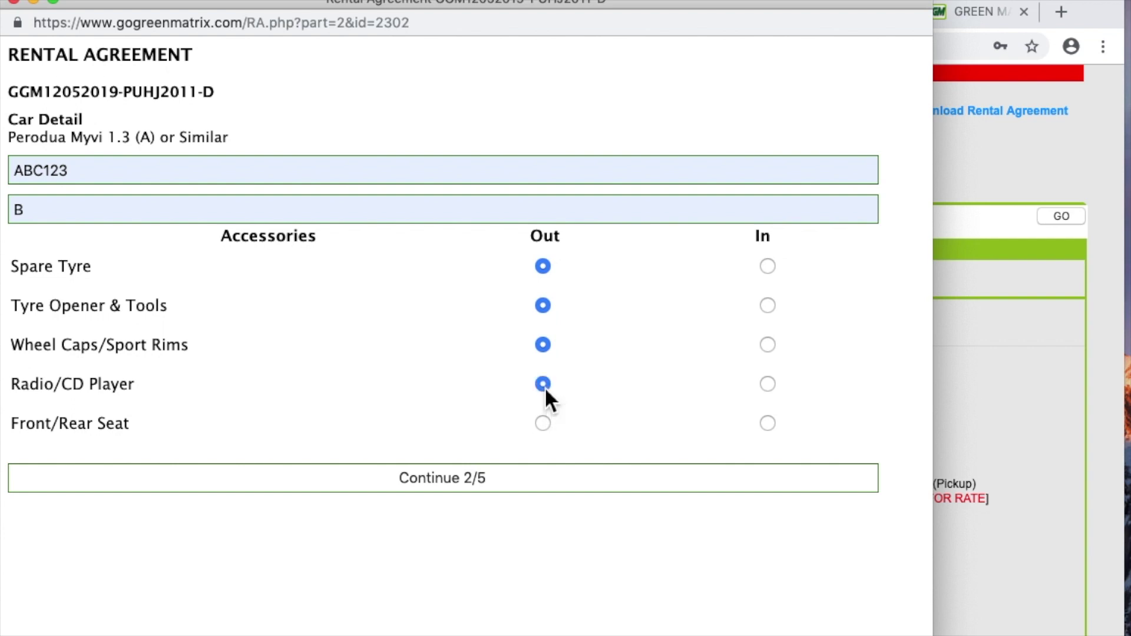
click(543, 425)
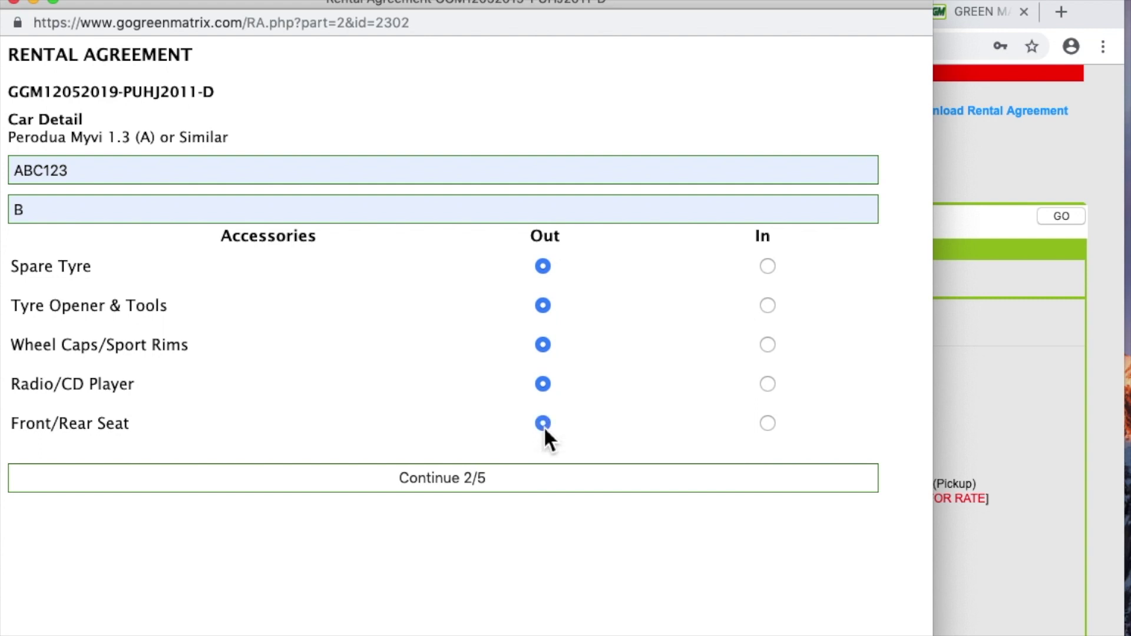
click(492, 479)
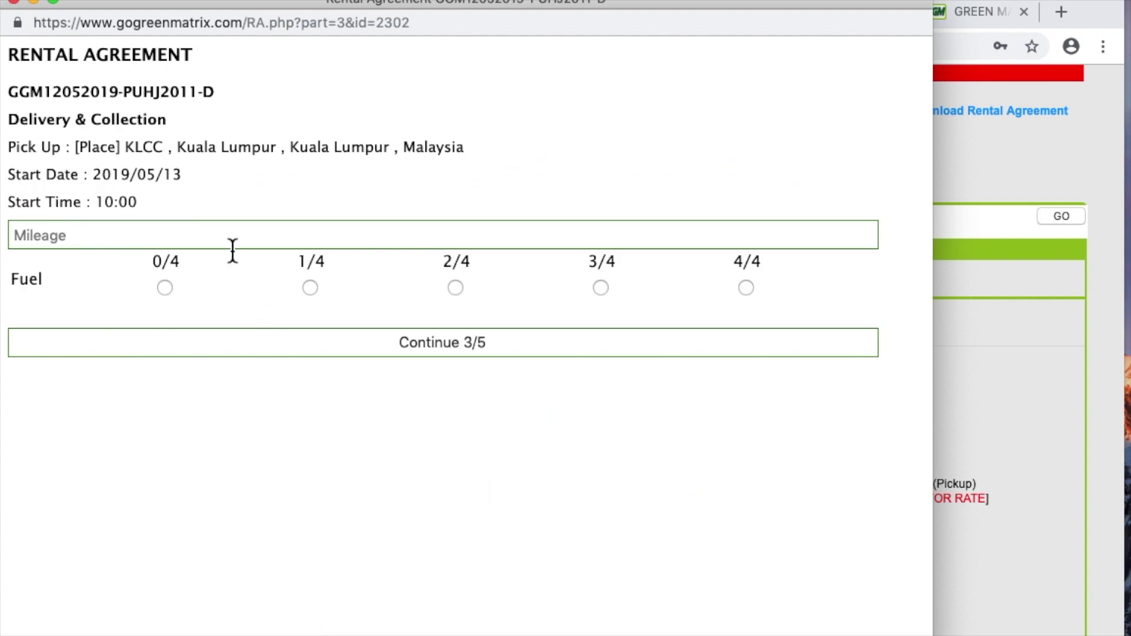
Set the pickup mileage to 12345678 and the fuel level to 4/4, and continue to the security deposit
click(232, 237)
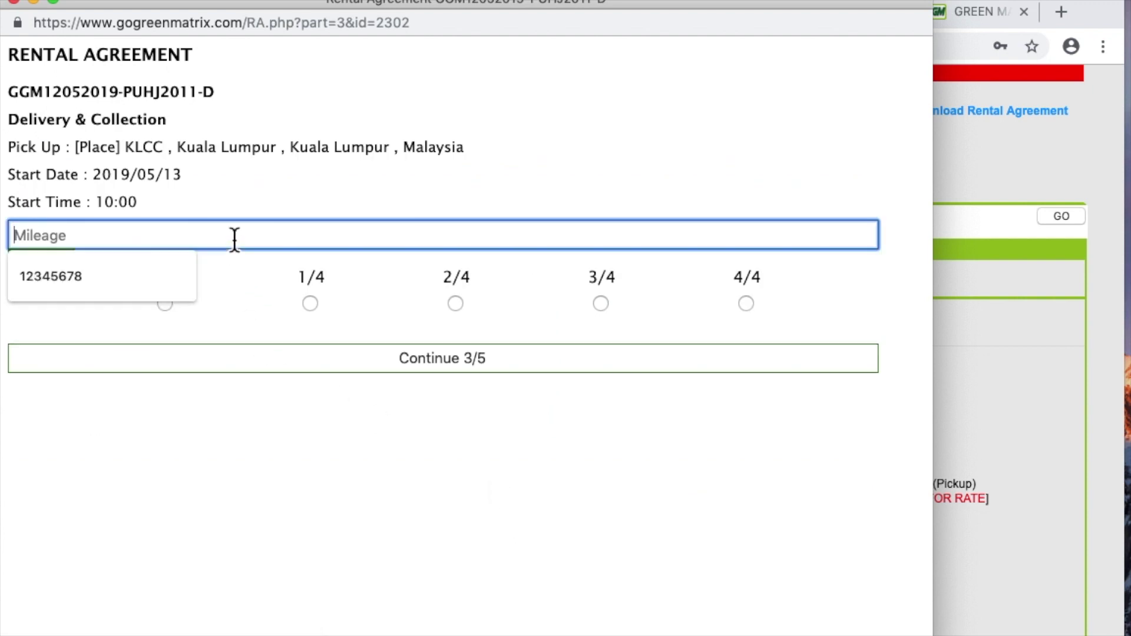
click(107, 277)
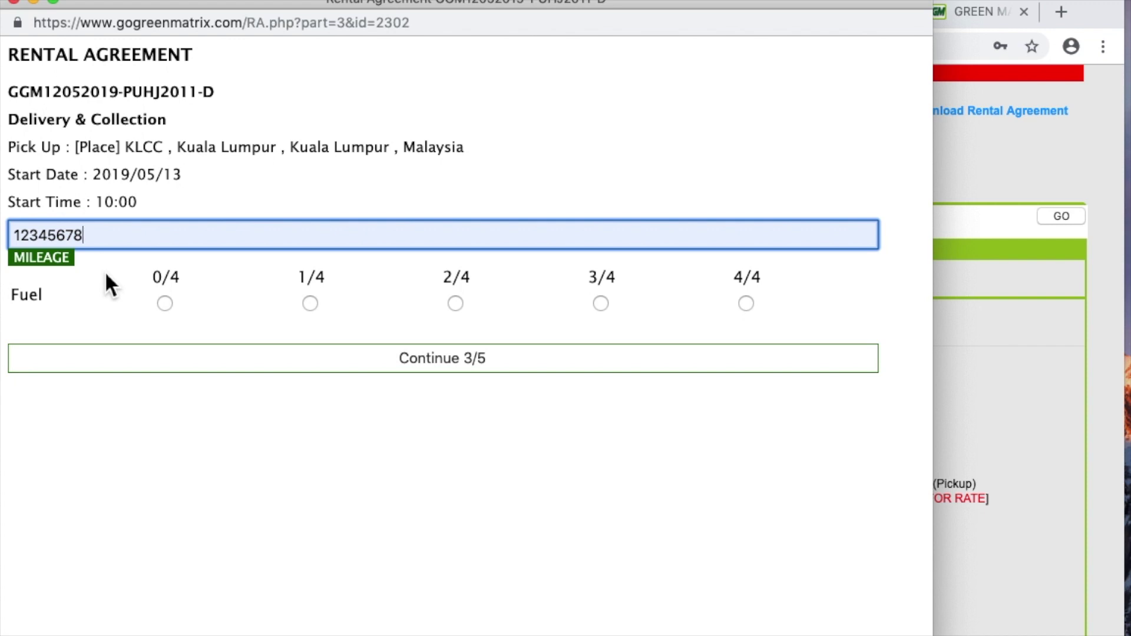
click(746, 303)
click(545, 343)
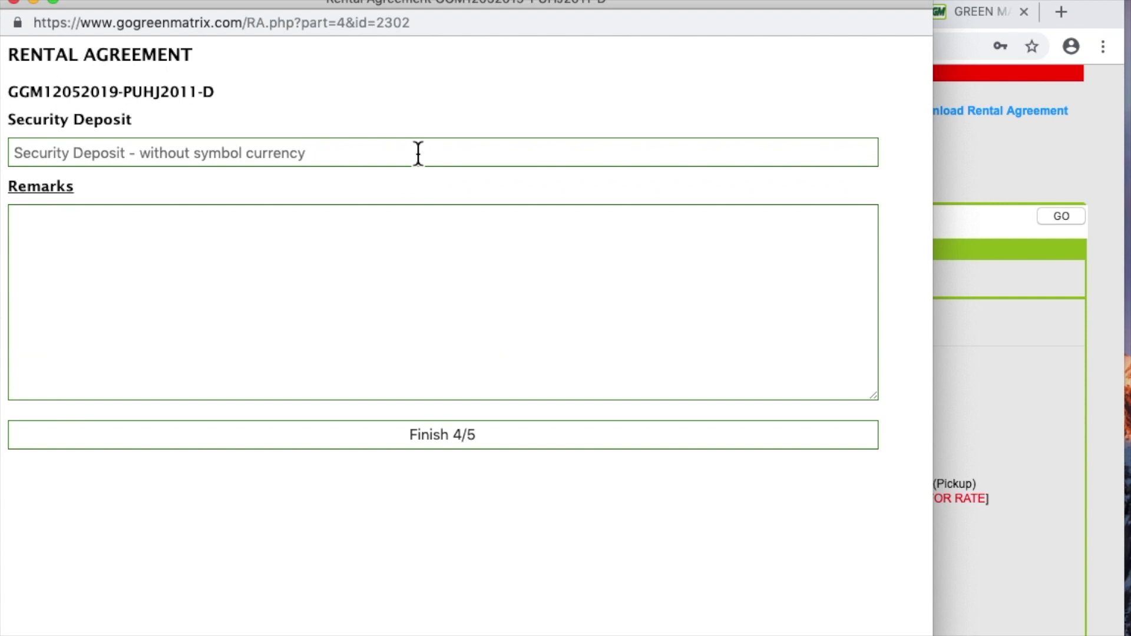
Enter a security deposit of 300 and the remark Test, and finish the agreement with the customer signature left blank
click(418, 153)
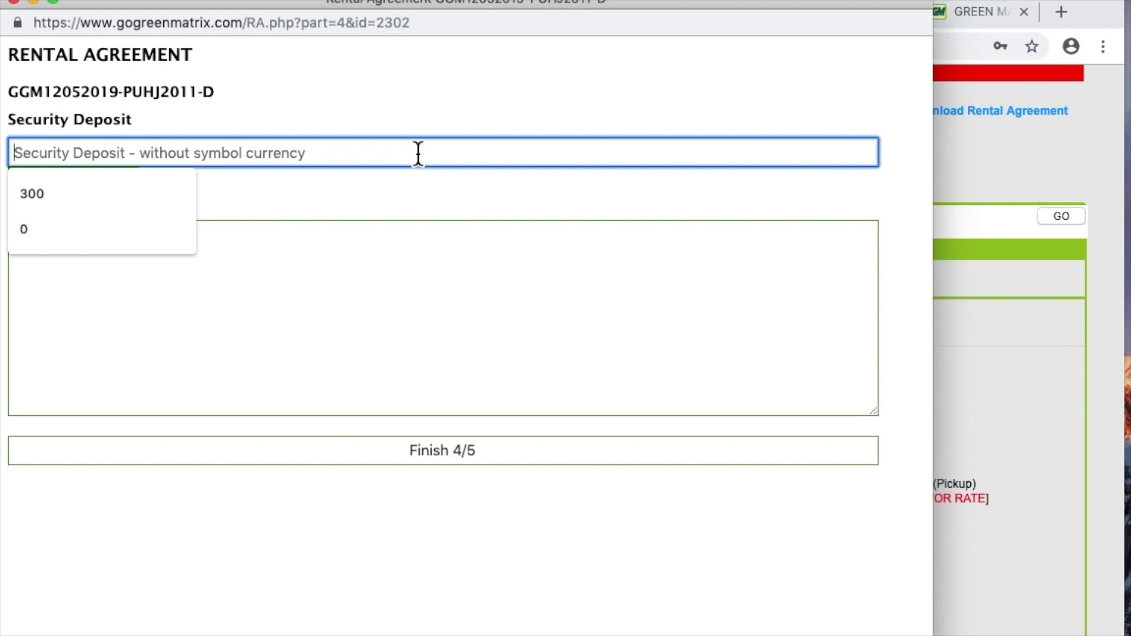
click(63, 194)
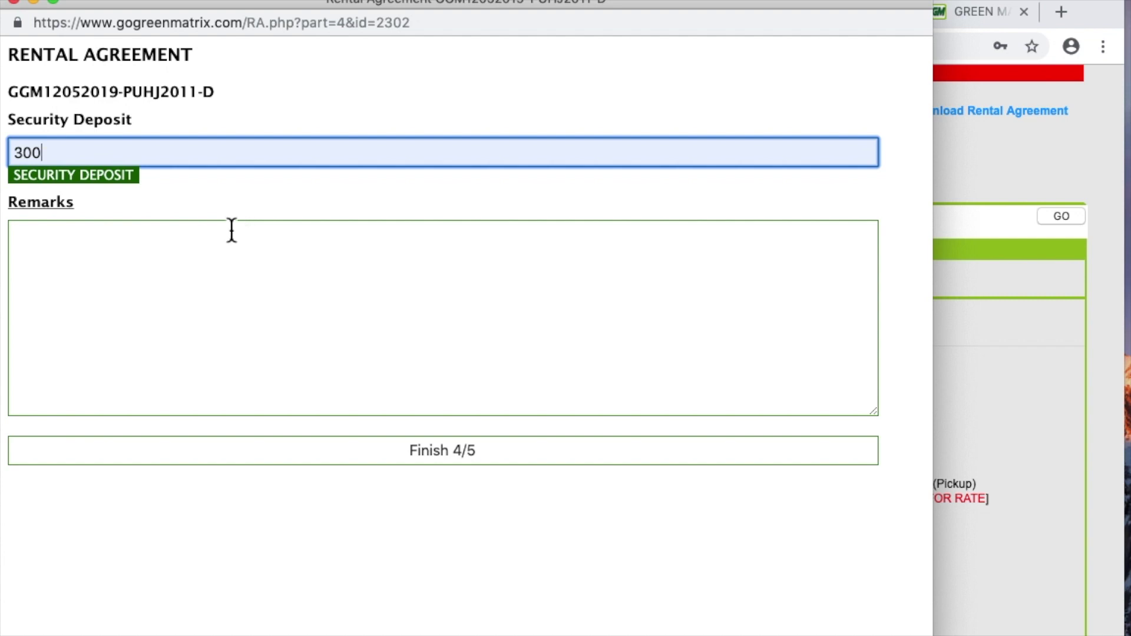
click(225, 262)
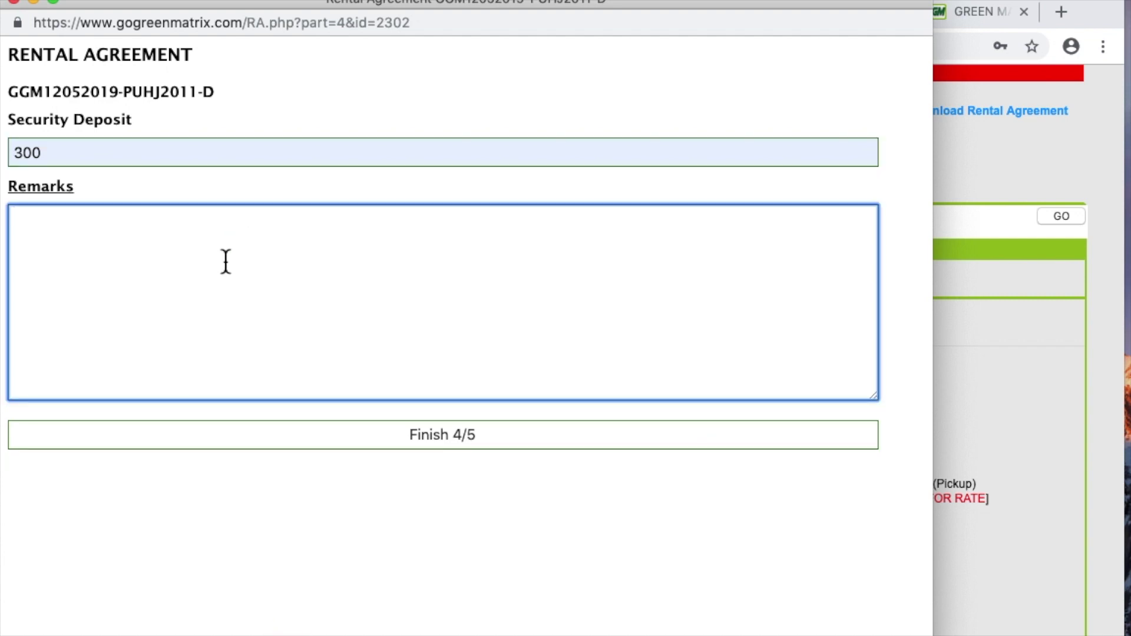
text(Test)
click(450, 443)
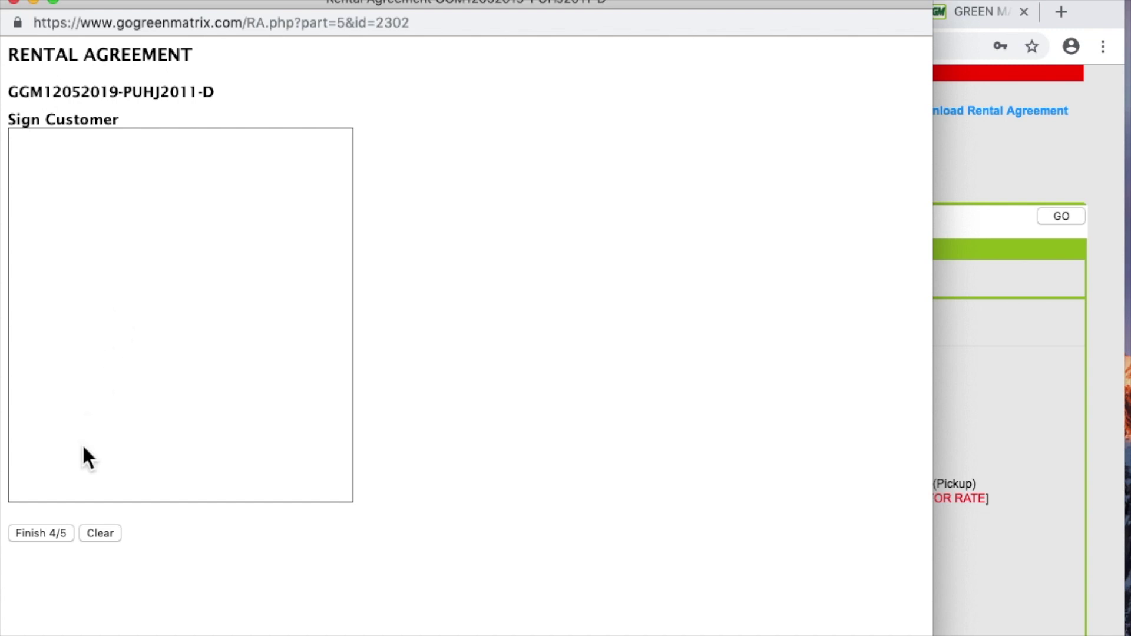
click(54, 532)
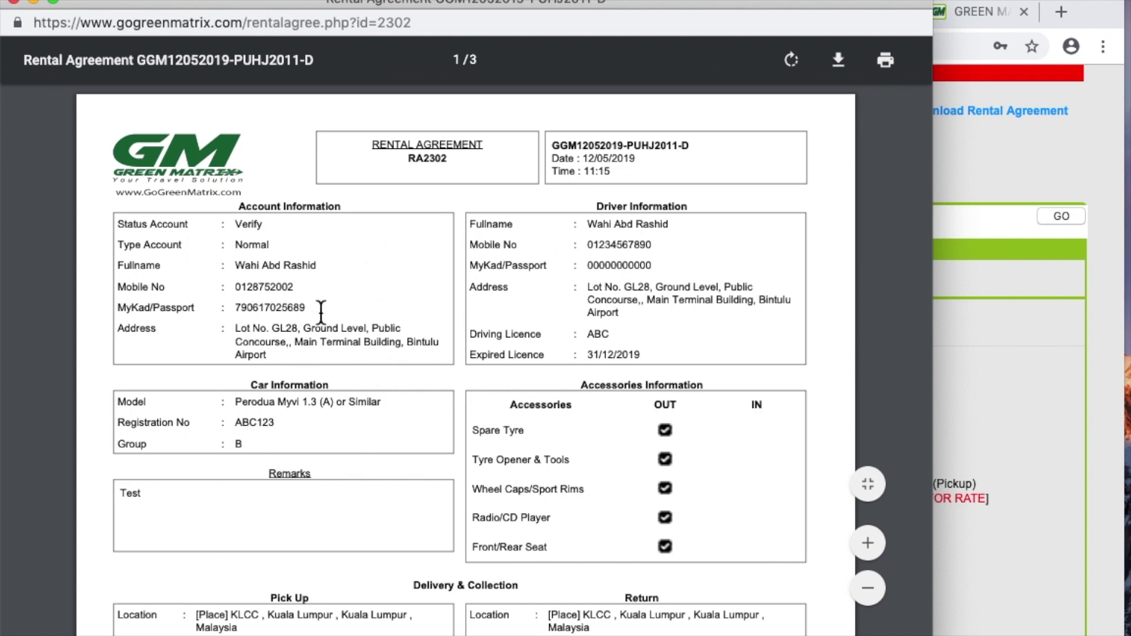
Review the generated pickup rental agreement and save it as a PDF document in the Downloads folder
scroll(321, 312, down, 6)
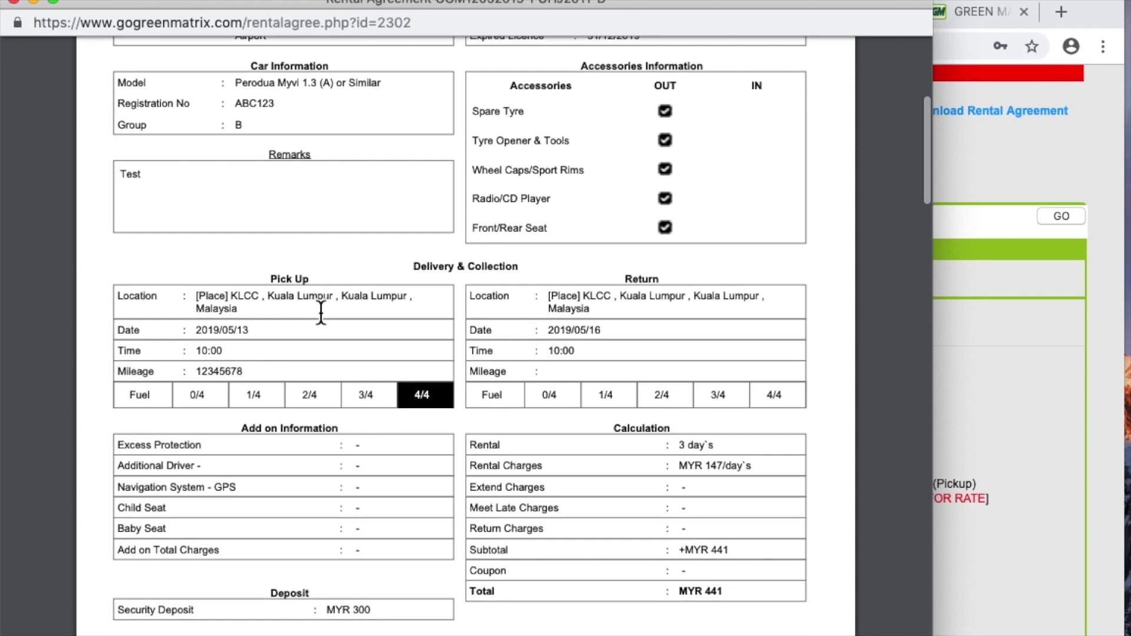
scroll(681, 556, down, 5)
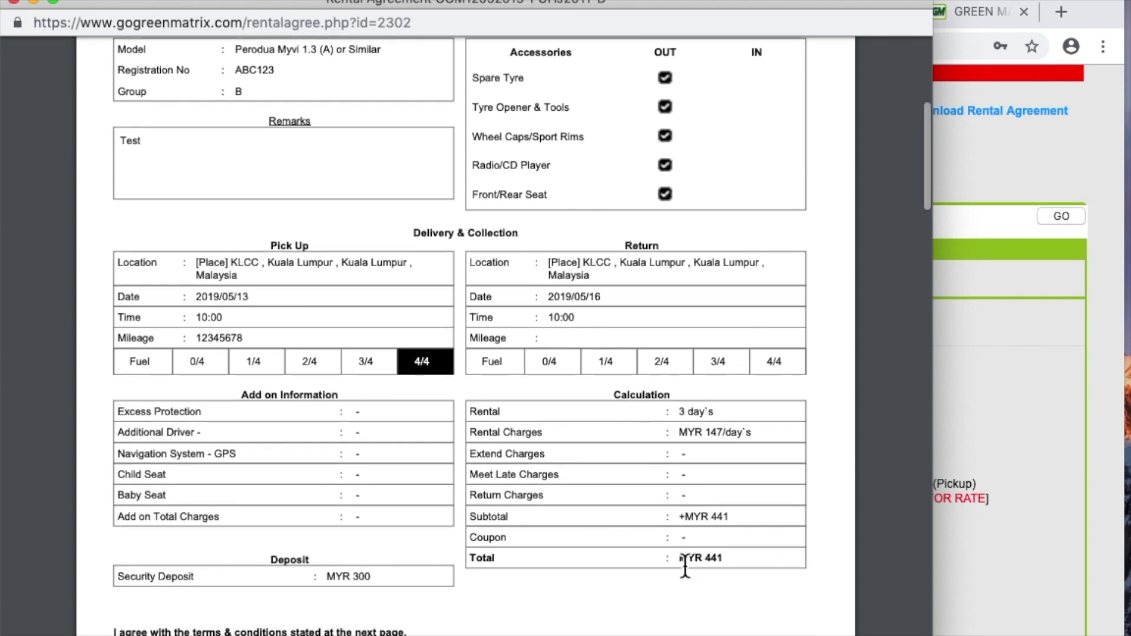
scroll(326, 328, down, 1)
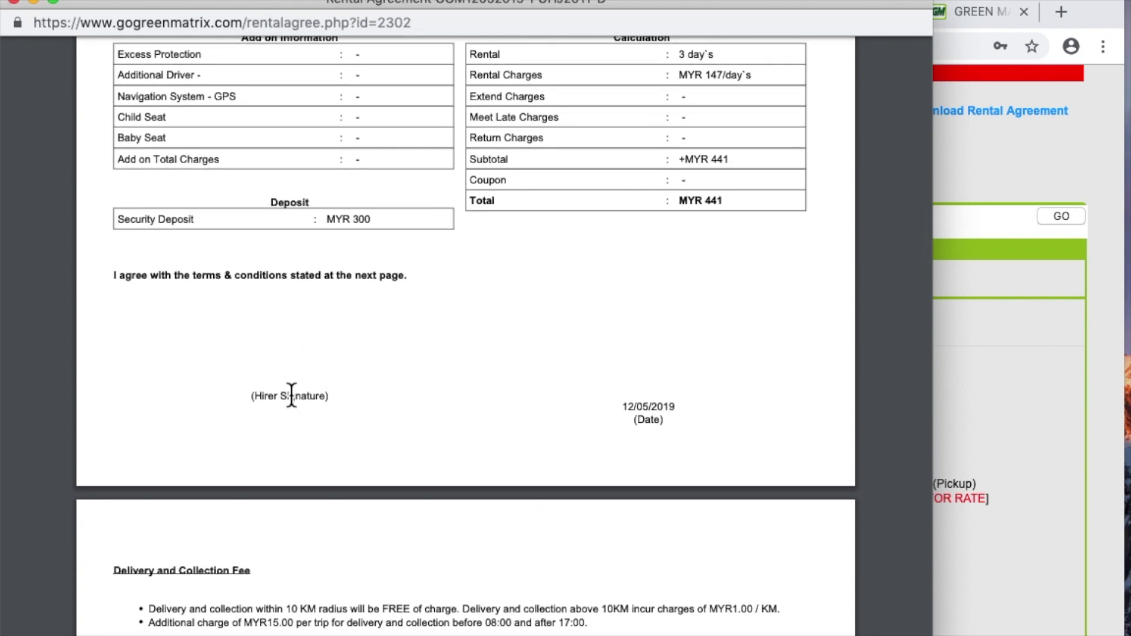
scroll(532, 247, down, 20)
scroll(527, 235, up, 20)
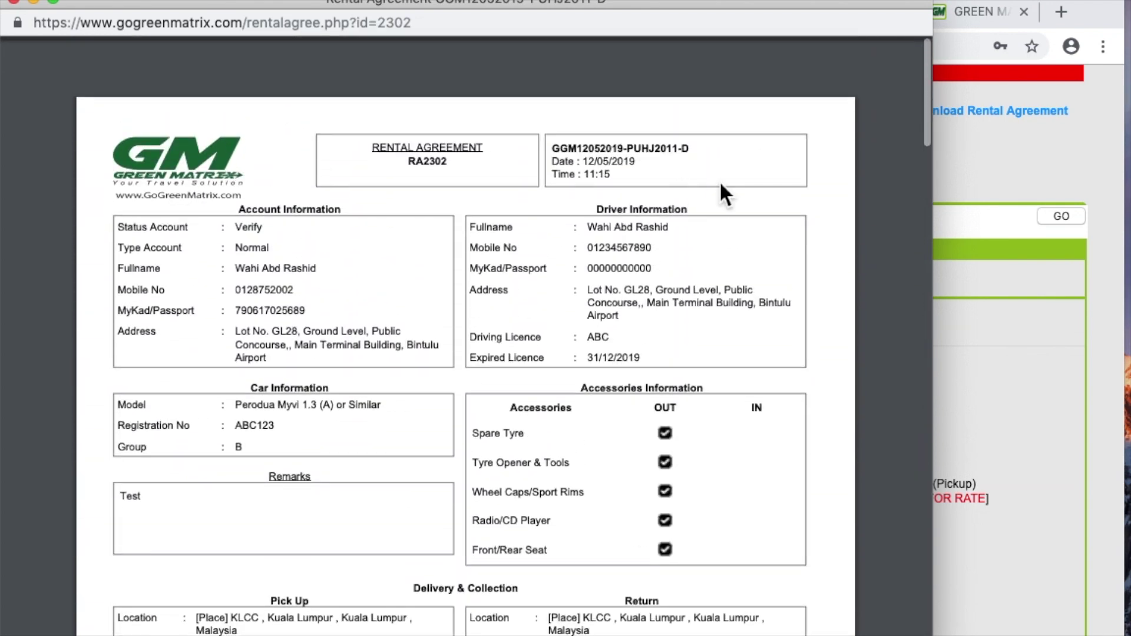
click(852, 71)
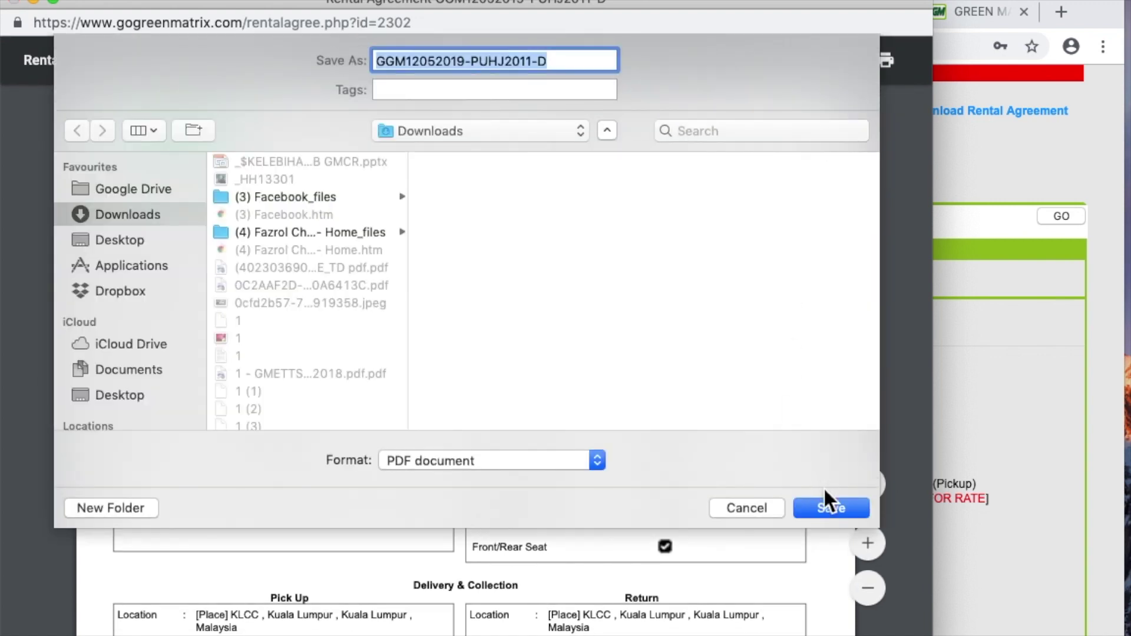
click(827, 504)
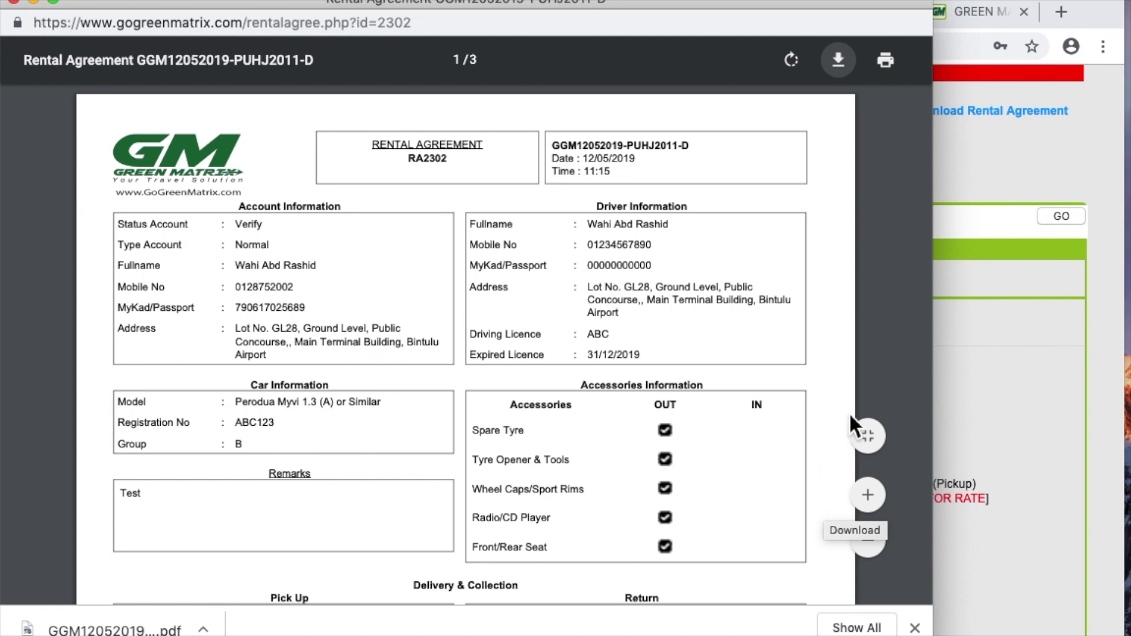
Go back to the booking list and open the return rental agreement of the first booking
click(985, 357)
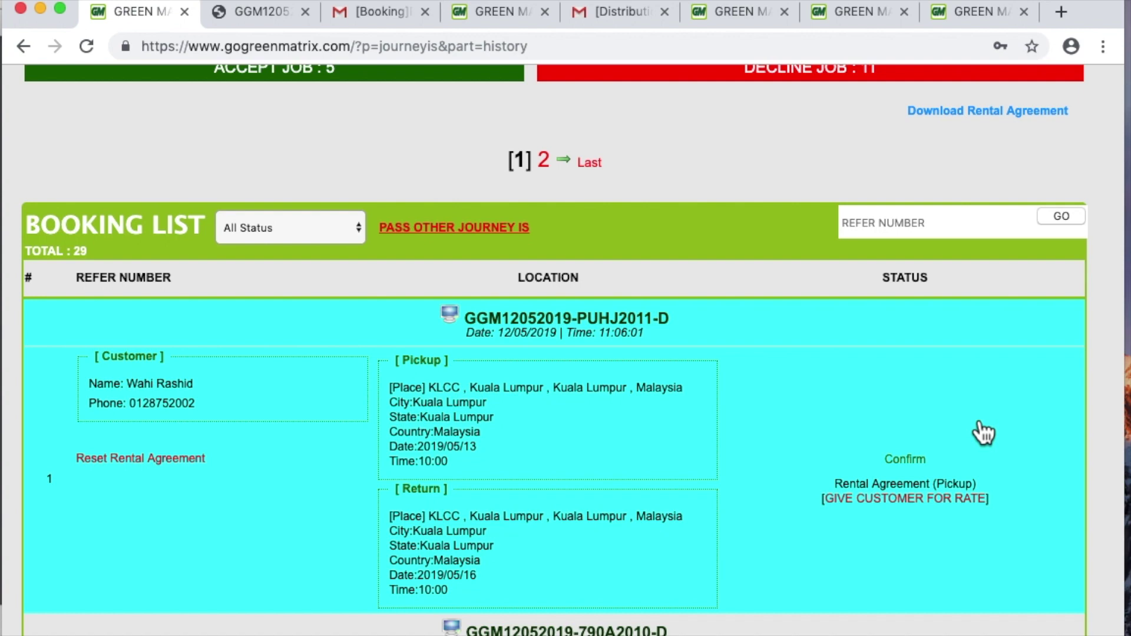
click(923, 484)
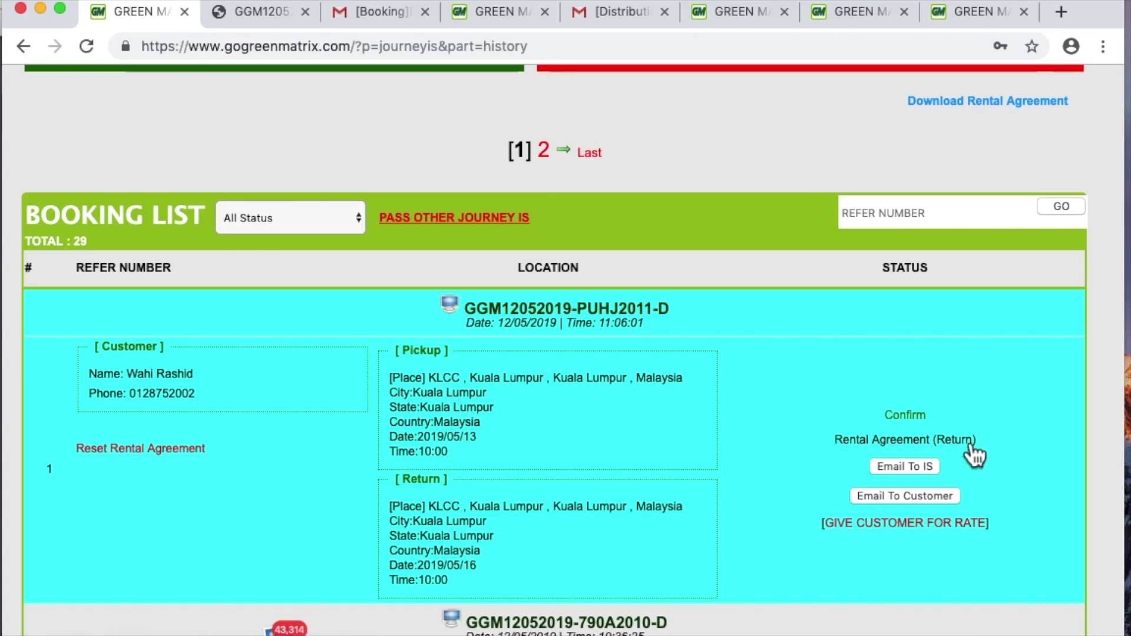
click(972, 443)
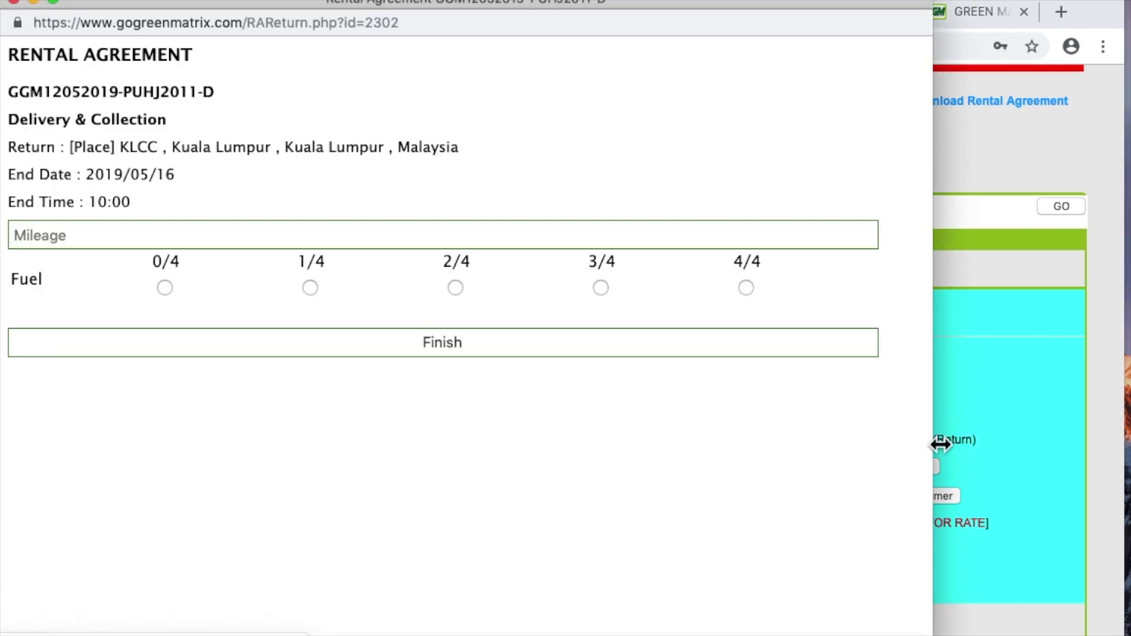
Set the return mileage to 1234567 and the fuel level to 4/4, and finish the return agreement
click(284, 237)
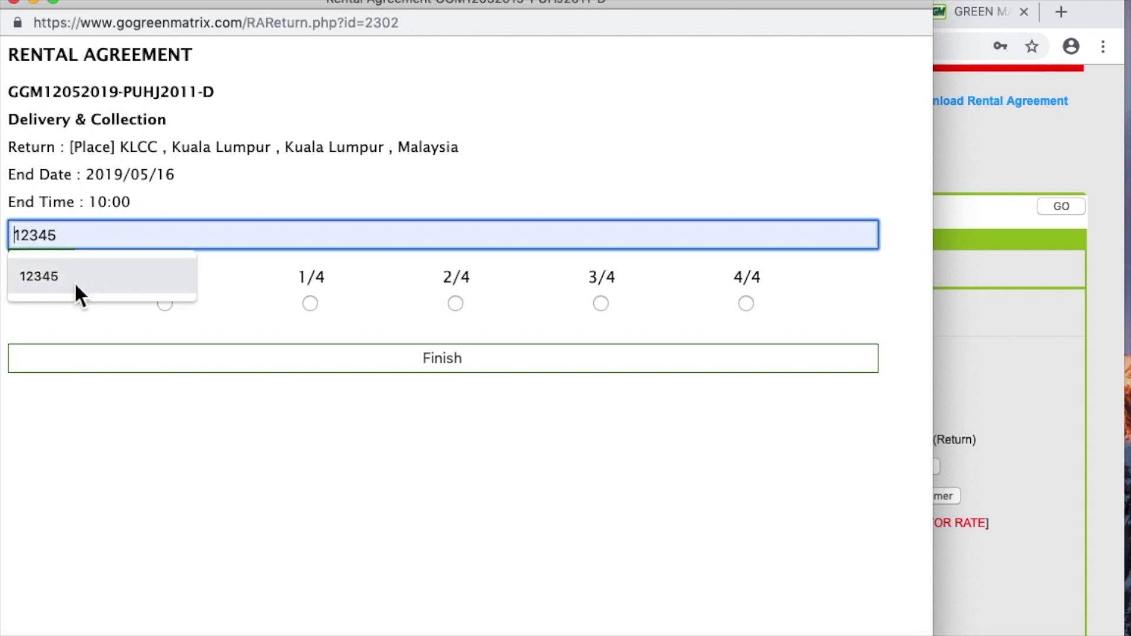
click(39, 277)
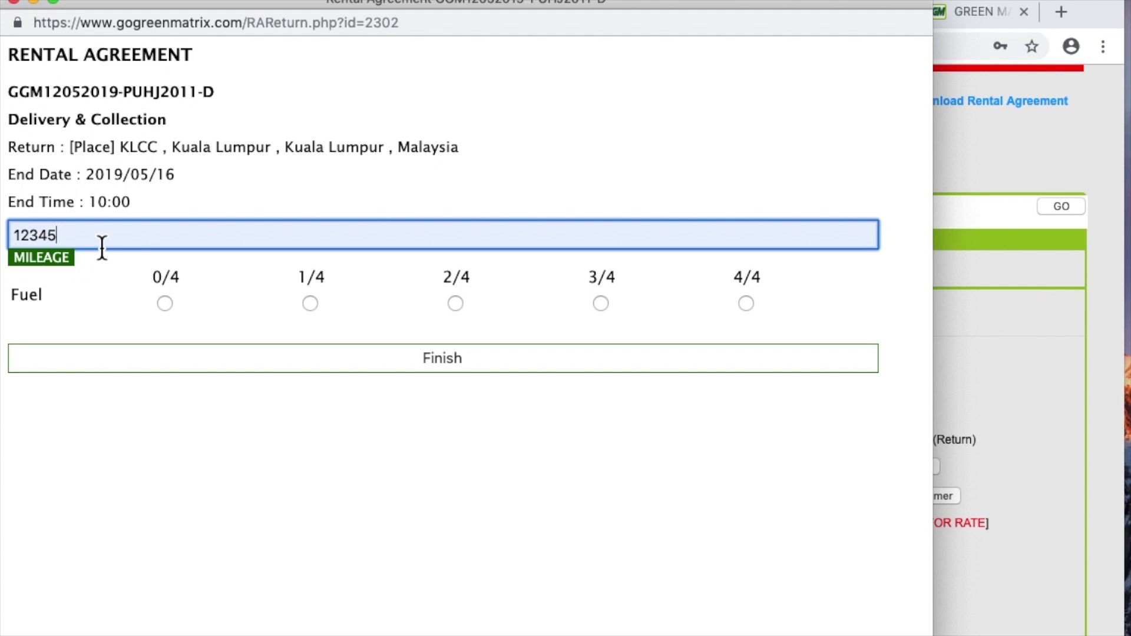
text(67)
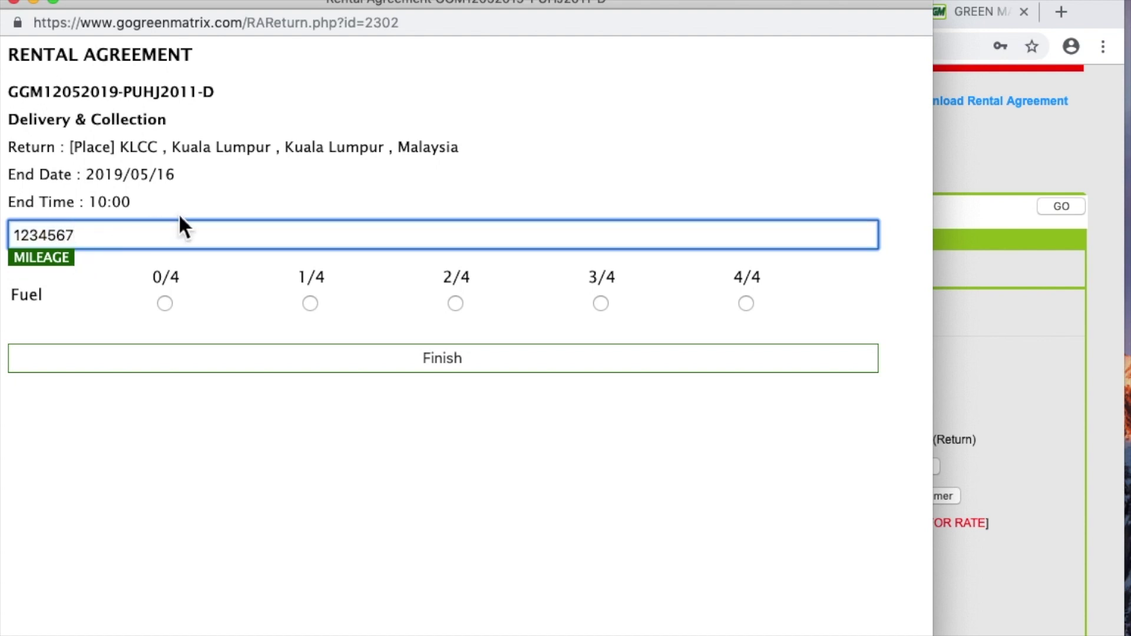
click(750, 302)
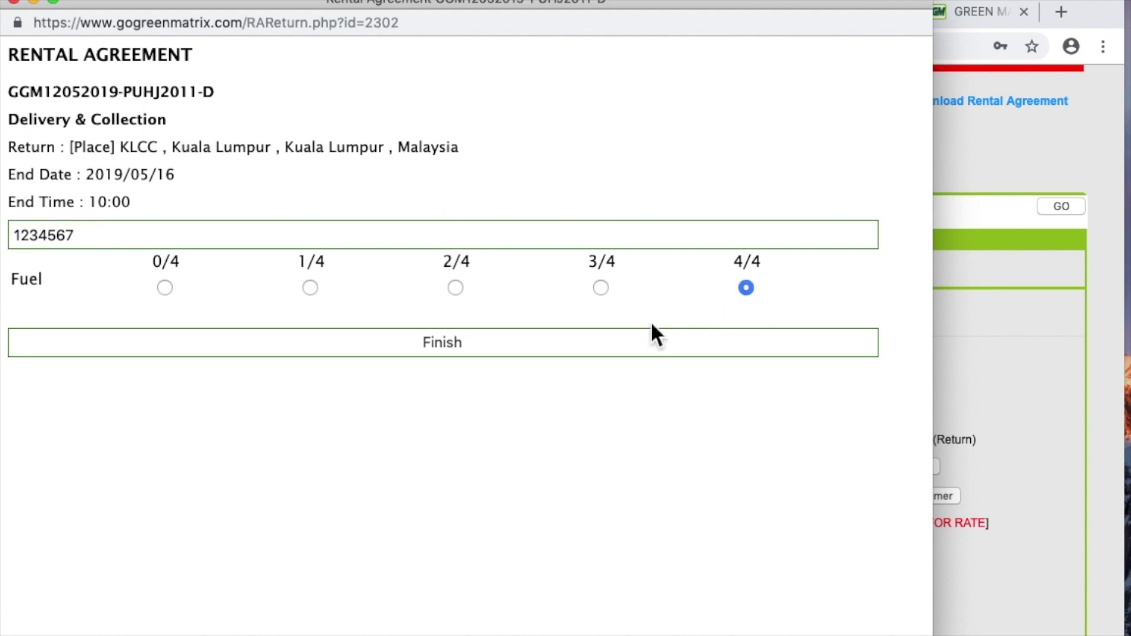
click(613, 343)
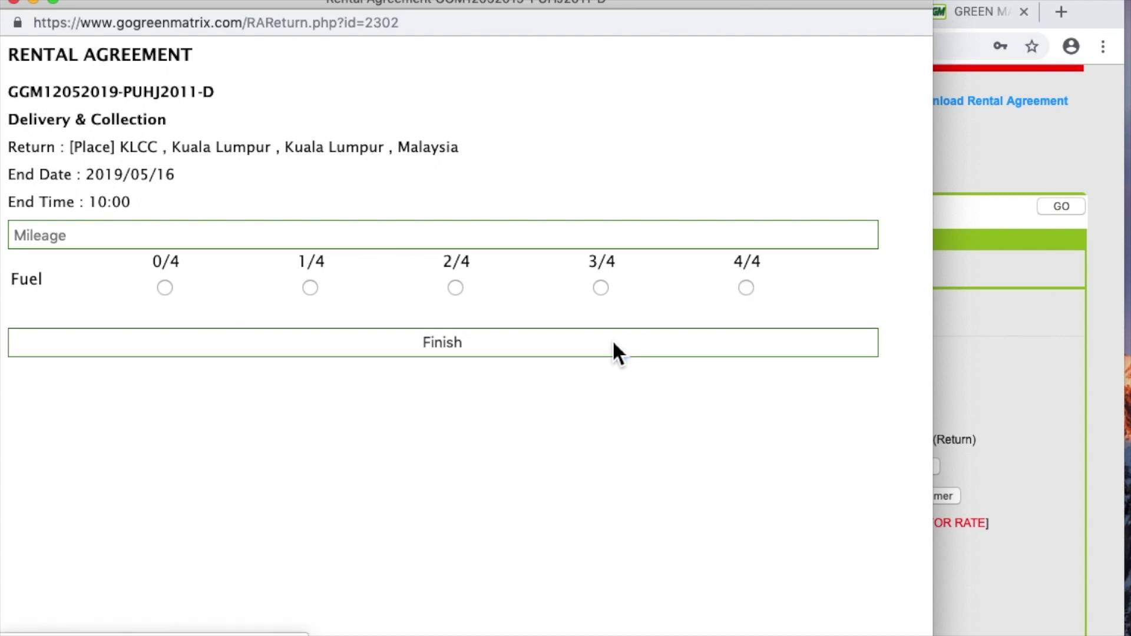
click(611, 347)
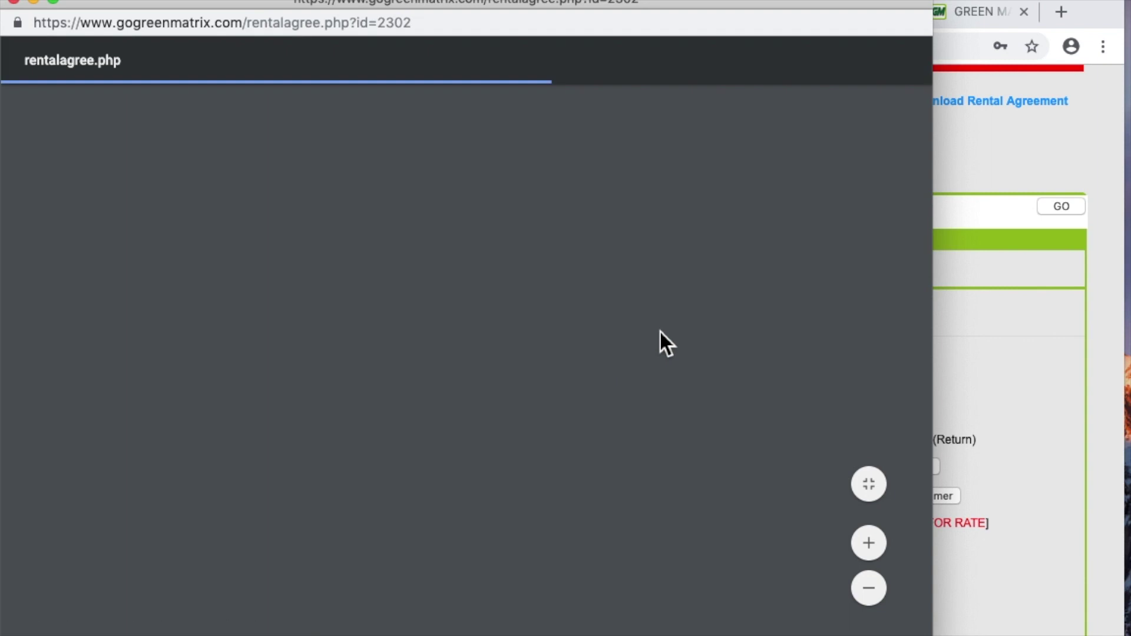
Check the return mileage, fuel level and charges in the completed rental agreement
scroll(644, 404, down, 5)
scroll(643, 406, down, 1)
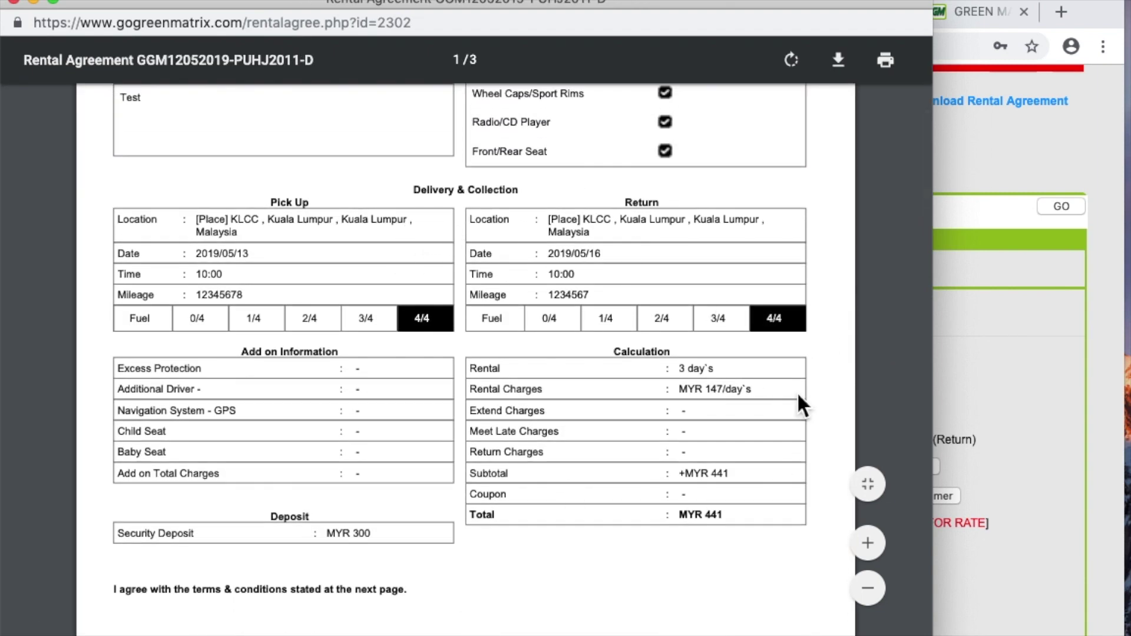
scroll(949, 384, up, 1)
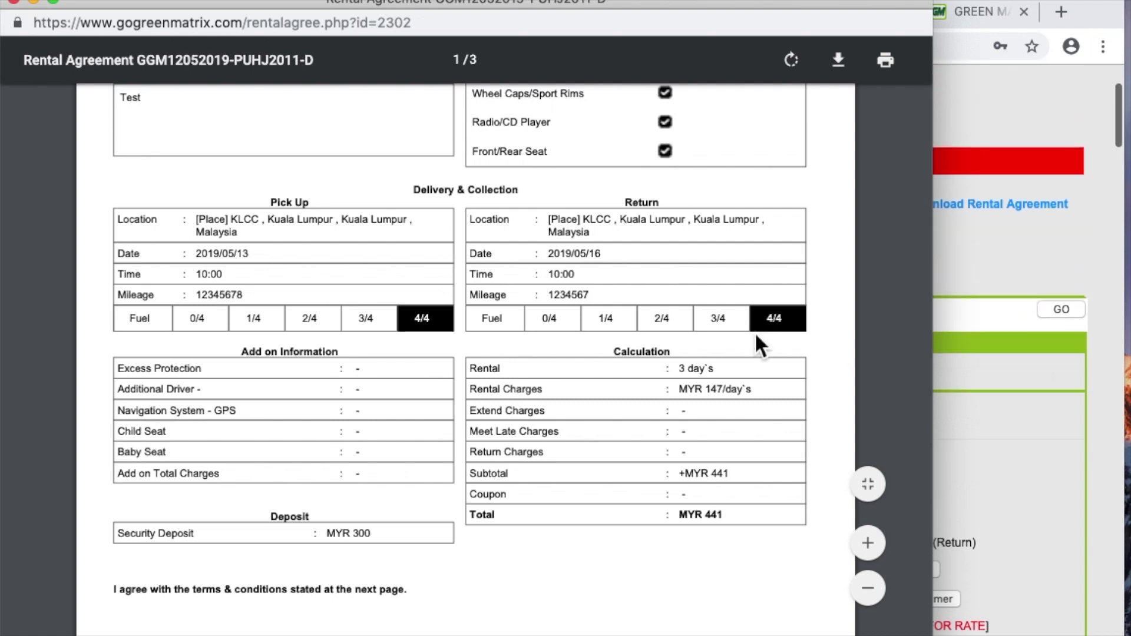
scroll(755, 330, up, 10)
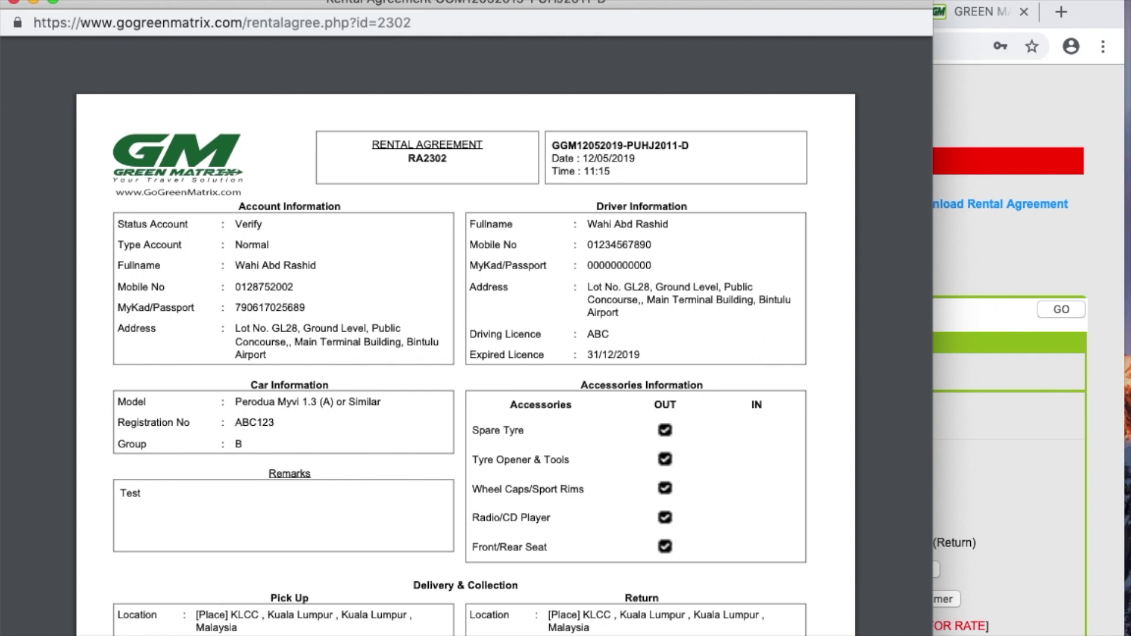
Go back to the booking page, reload the booking list and check the first booking's rental agreement status
click(1027, 256)
scroll(224, 101, up, 1)
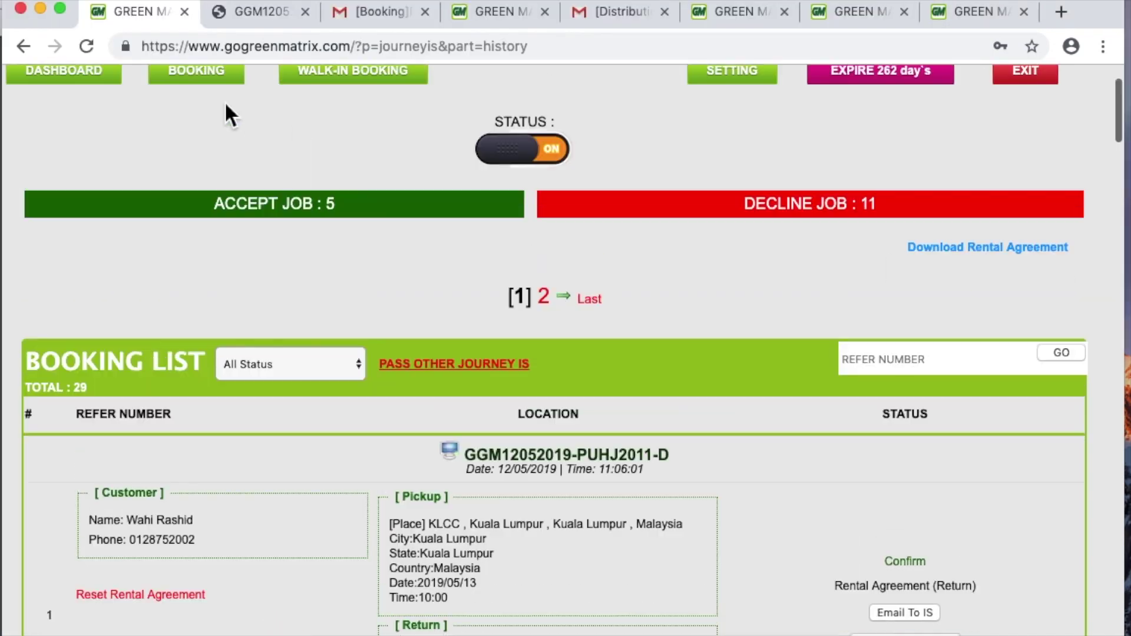
scroll(225, 101, up, 3)
click(189, 184)
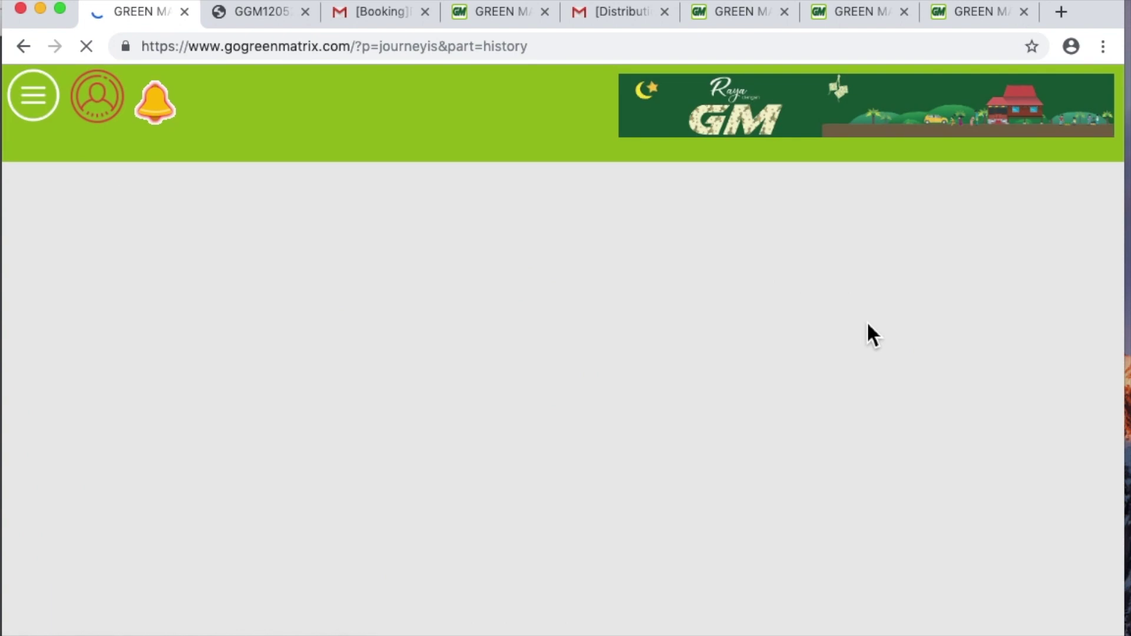
scroll(867, 334, down, 4)
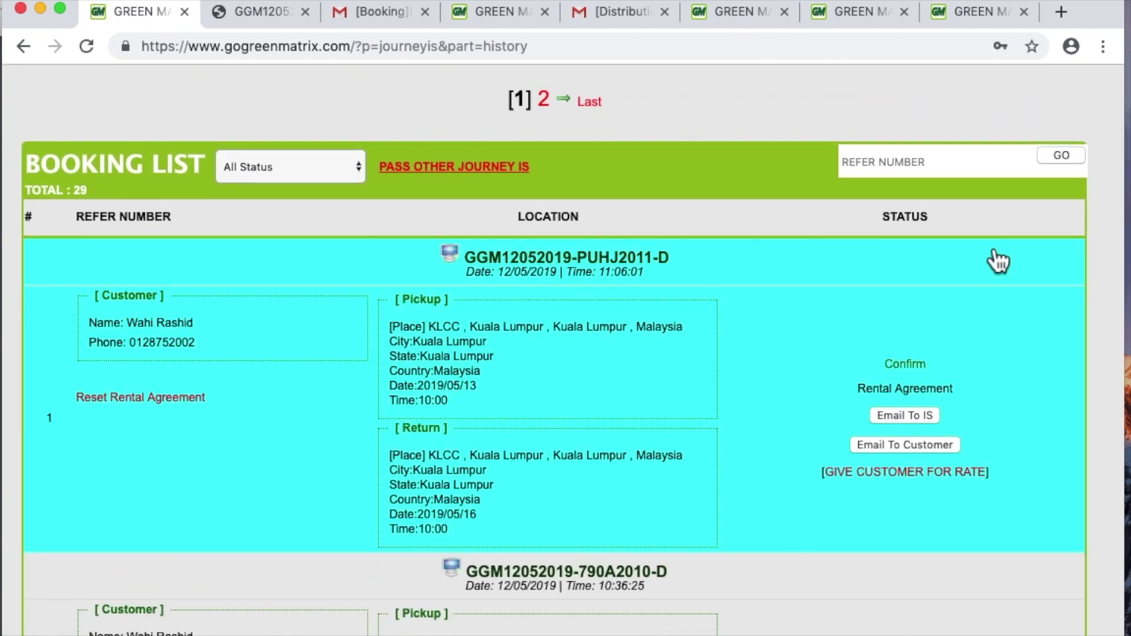
Open the downloadable PDF rental agreements list and view the customer's licence file for the newest agreement
scroll(998, 261, up, 4)
click(998, 259)
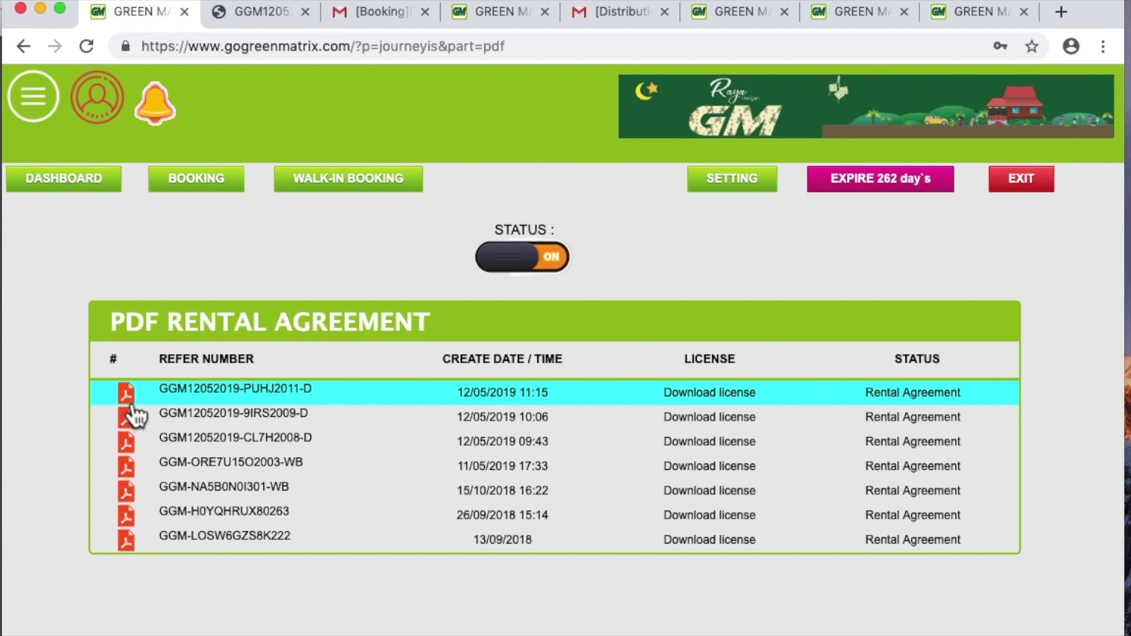
click(707, 396)
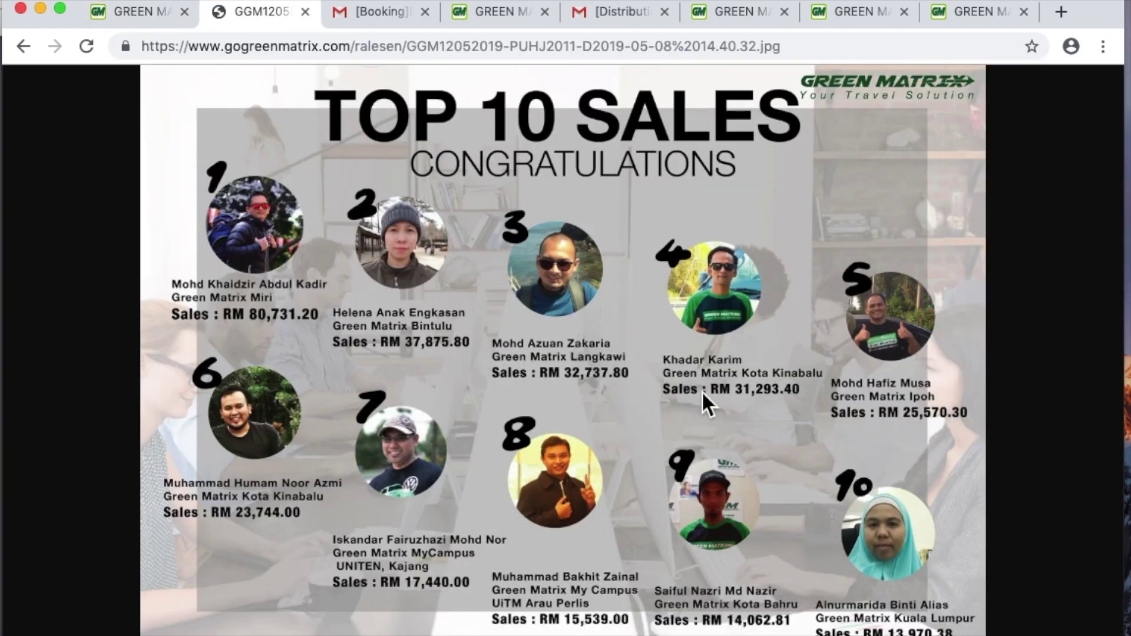
Leave the licence image, return to the booking list and review the first booking's status and available actions
click(148, 13)
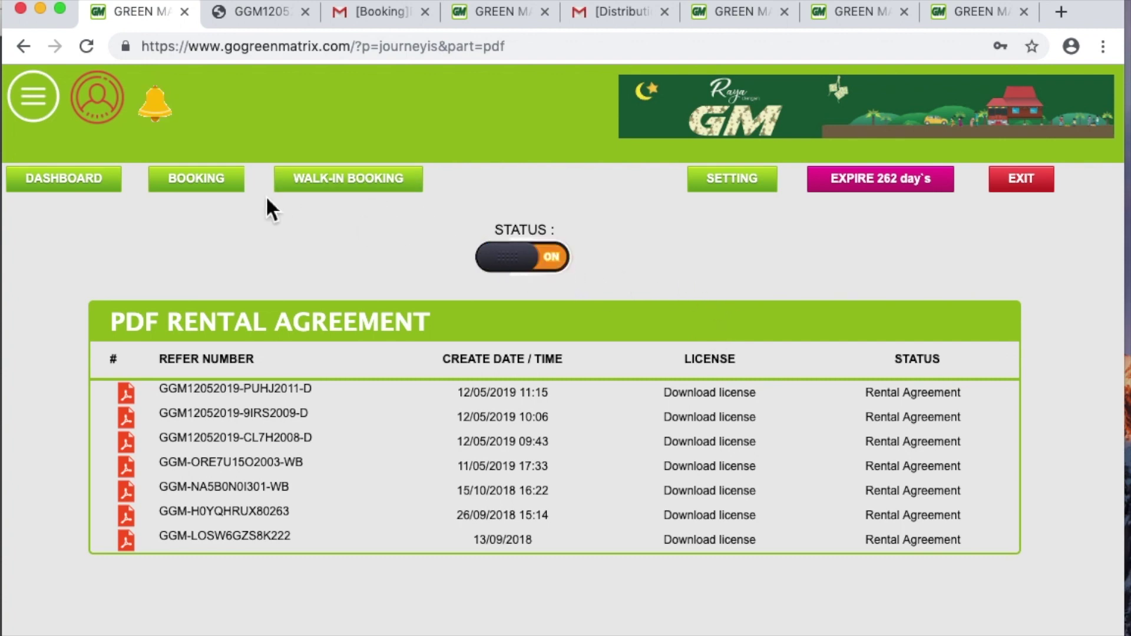
click(218, 188)
scroll(797, 351, down, 1)
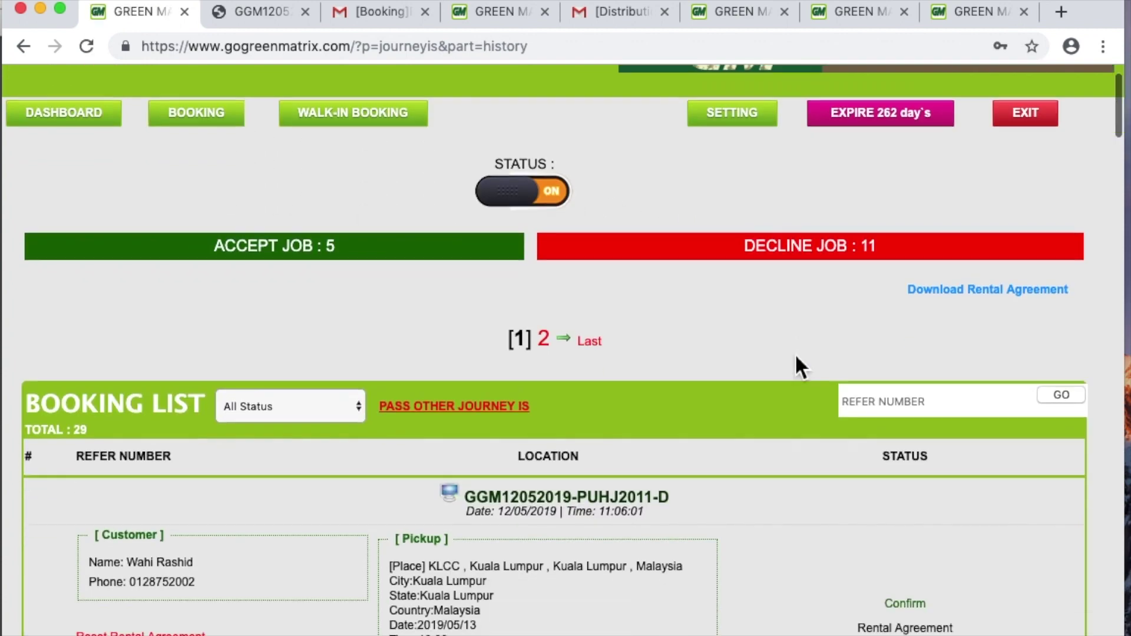
scroll(796, 359, down, 3)
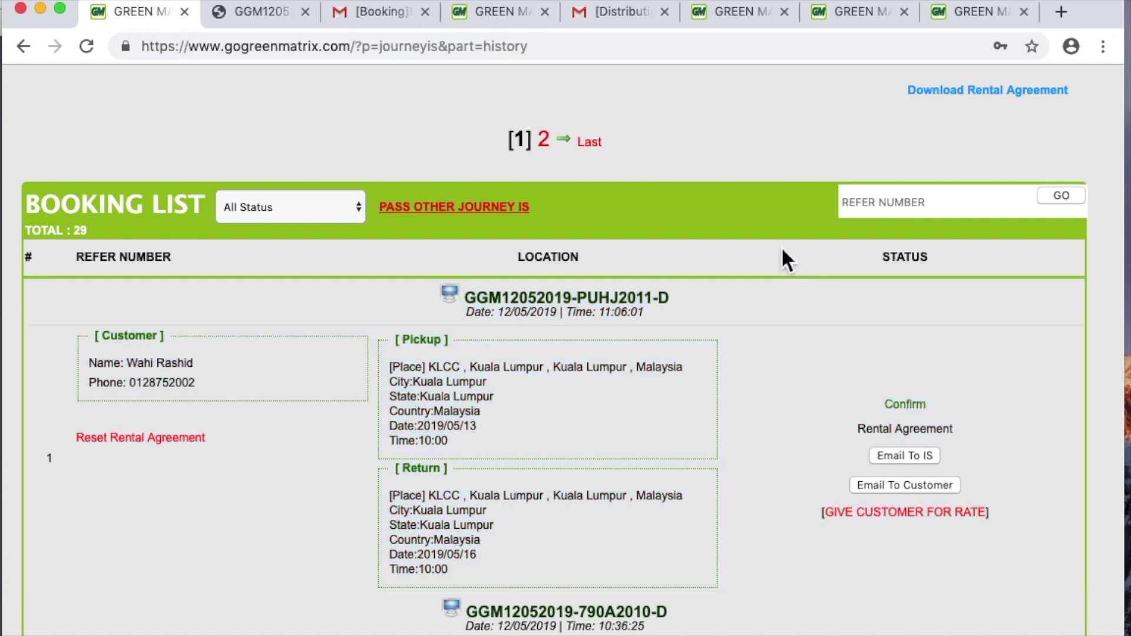
scroll(784, 247, up, 4)
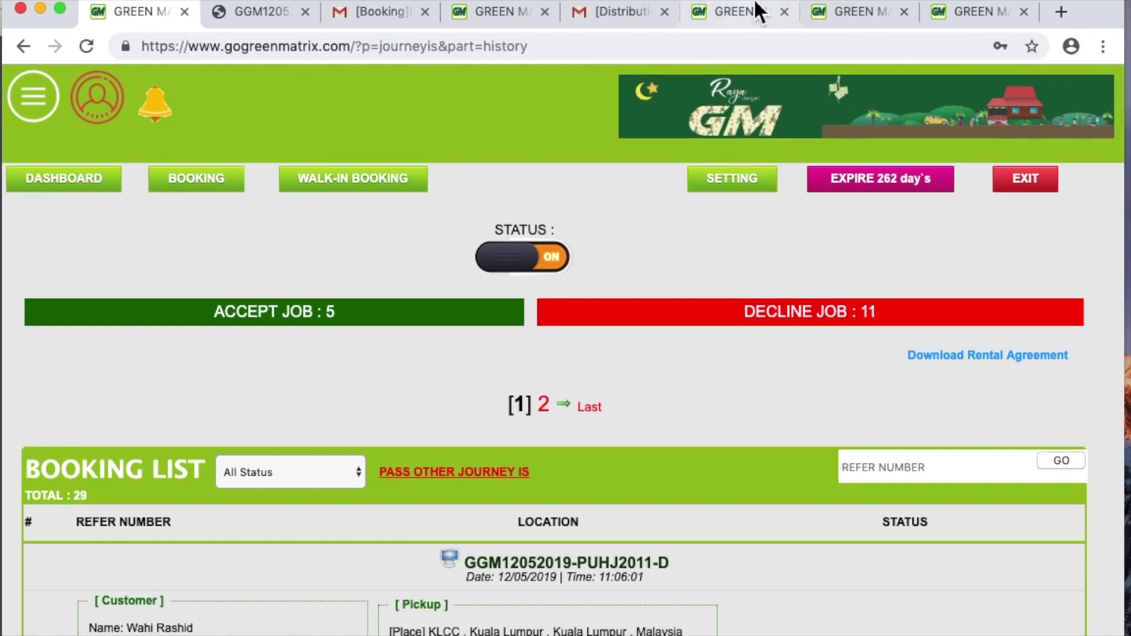